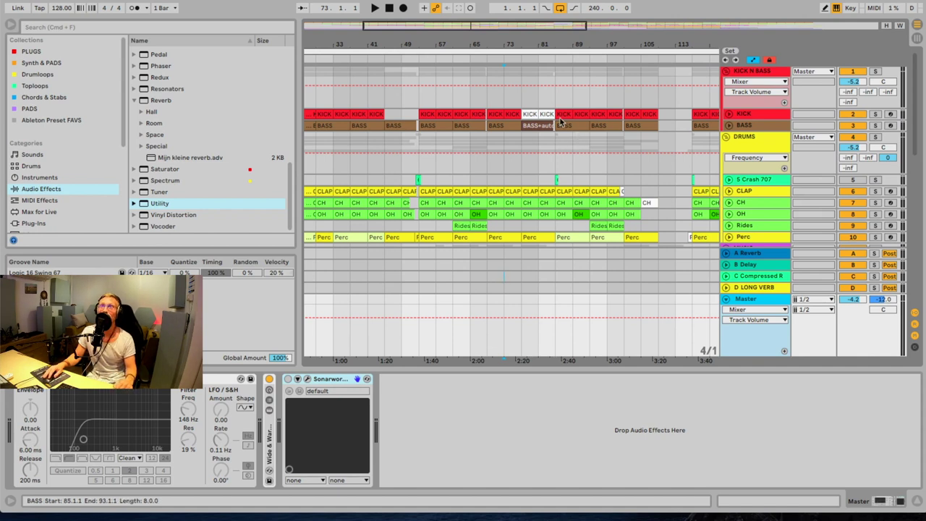
Step: Zoom the arrangement to bars 49–101 and play from bar 77 to hear the break
{"action": "left_click_drag", "start_coordinate": [519, 42], "coordinate": [519, 46]}
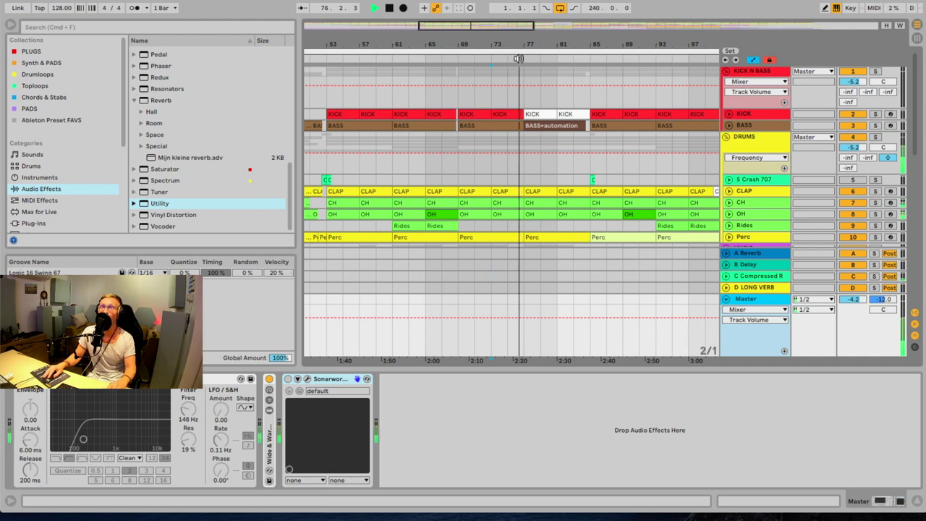
{"action": "left_click", "coordinate": [521, 58]}
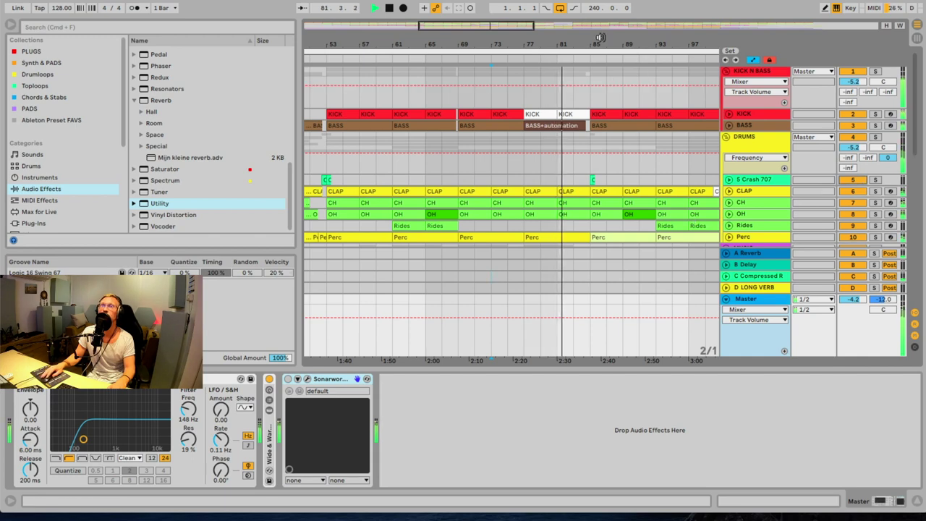
Step: Zoom out to survey every track of the arrangement, stop playback, and return to the top
{"action": "left_click_drag", "start_coordinate": [614, 45], "coordinate": [564, 44]}
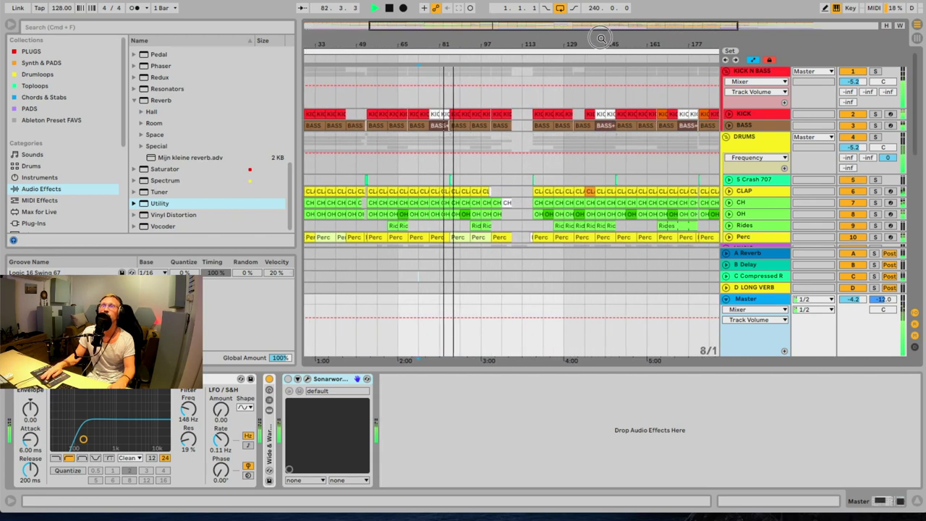
{"action": "scroll", "coordinate": [447, 170], "scroll_direction": "down", "scroll_amount": 6}
{"action": "scroll", "coordinate": [447, 169], "scroll_direction": "down", "scroll_amount": 5}
{"action": "scroll", "coordinate": [448, 170], "scroll_direction": "left", "scroll_amount": 3}
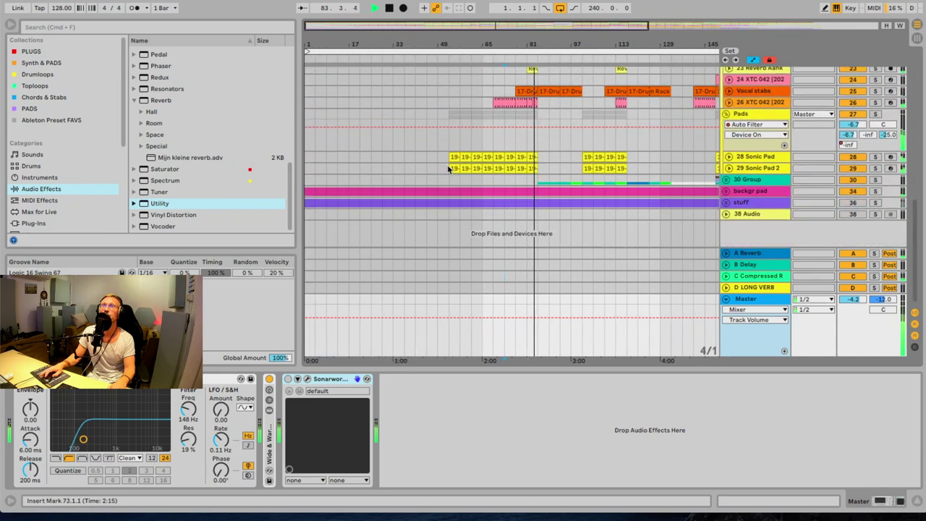
{"action": "scroll", "coordinate": [567, 164], "scroll_direction": "up", "scroll_amount": 2}
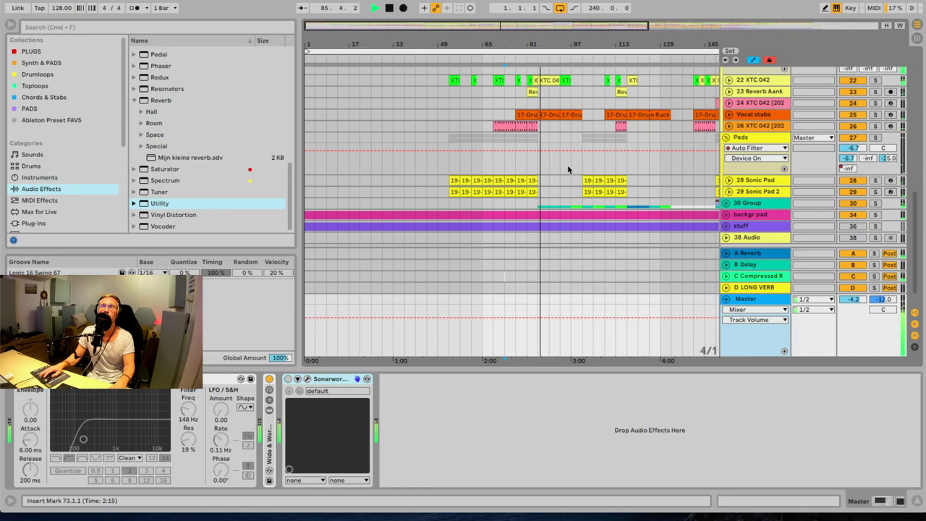
{"action": "key", "text": "space"}
{"action": "scroll", "coordinate": [567, 165], "scroll_direction": "up", "scroll_amount": 5}
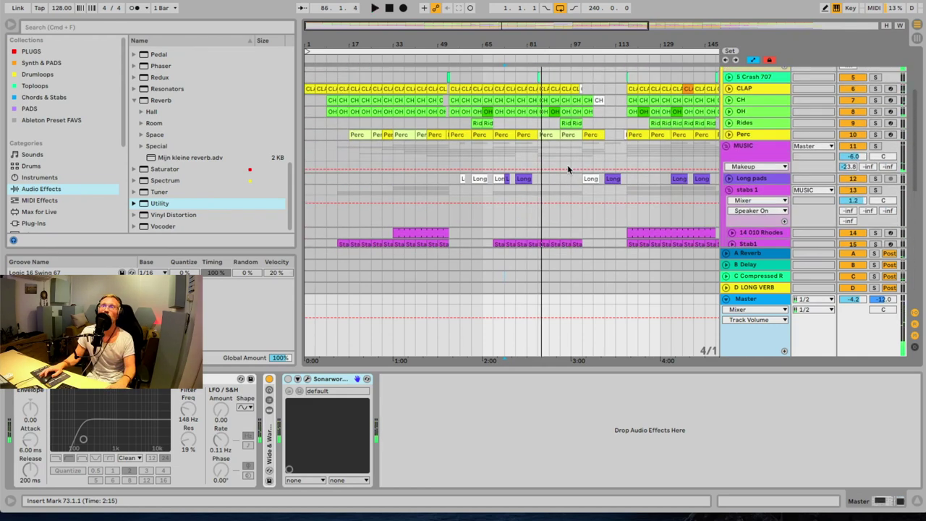
{"action": "scroll", "coordinate": [567, 164], "scroll_direction": "up", "scroll_amount": 5}
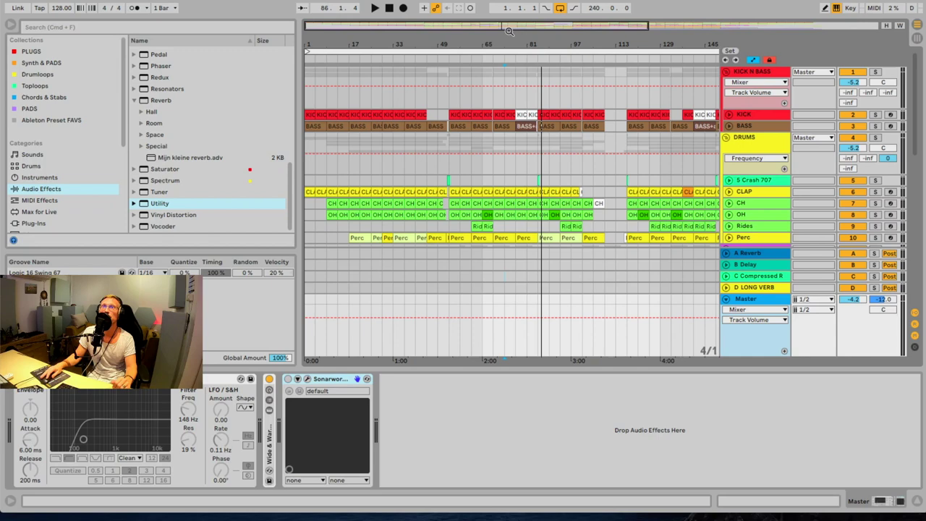
Step: Add a Utility to the Master chain, show its Gain automation lane, and enable Draw Mode
{"action": "left_click_drag", "start_coordinate": [523, 32], "coordinate": [472, 73]}
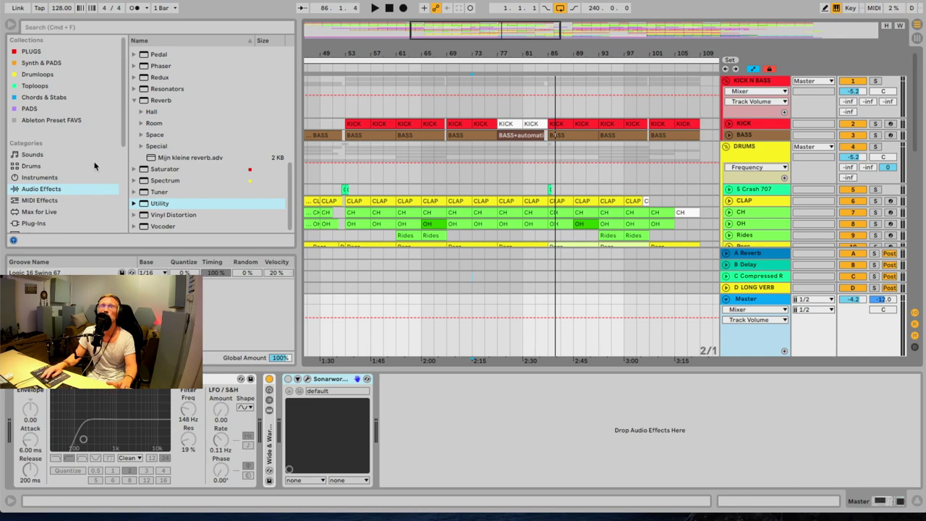
{"action": "left_click", "coordinate": [159, 203]}
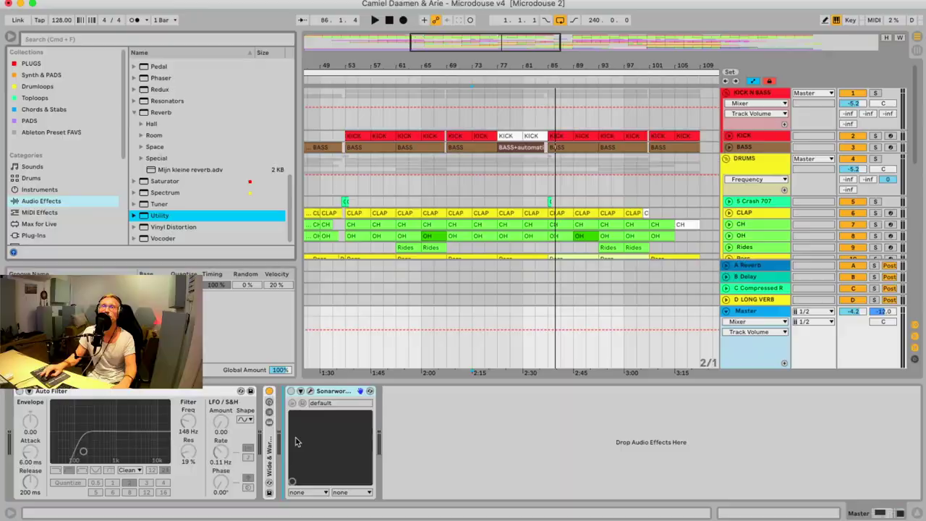
{"action": "left_click_drag", "start_coordinate": [296, 441], "coordinate": [300, 442]}
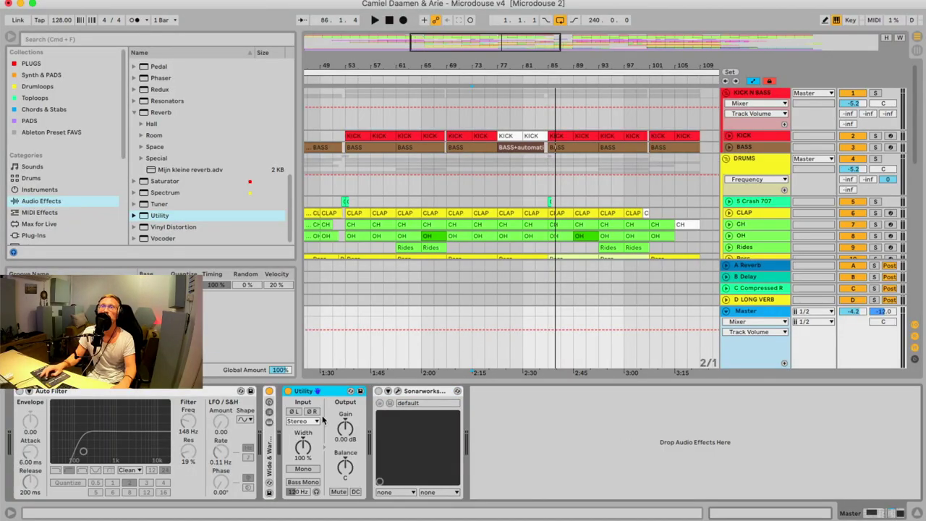
{"action": "left_click", "coordinate": [347, 431]}
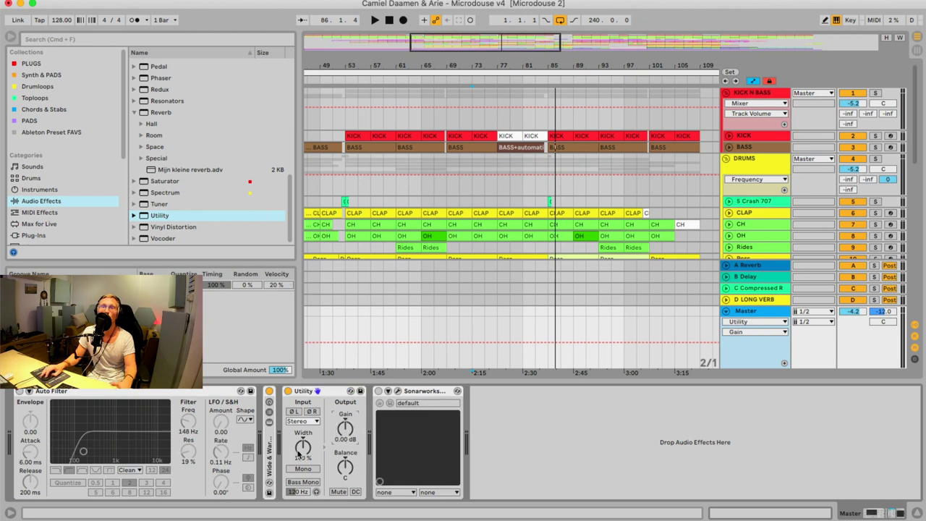
{"action": "left_click", "coordinate": [301, 450]}
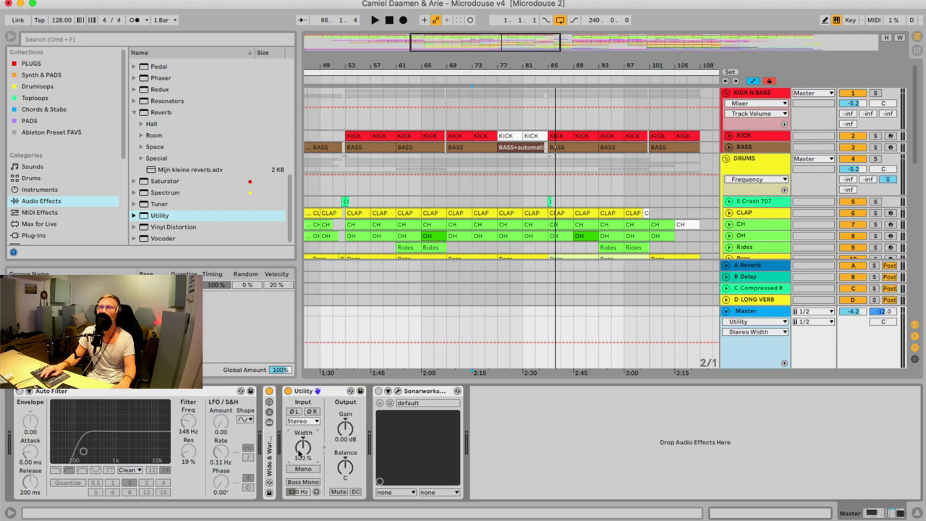
{"action": "left_click", "coordinate": [348, 432]}
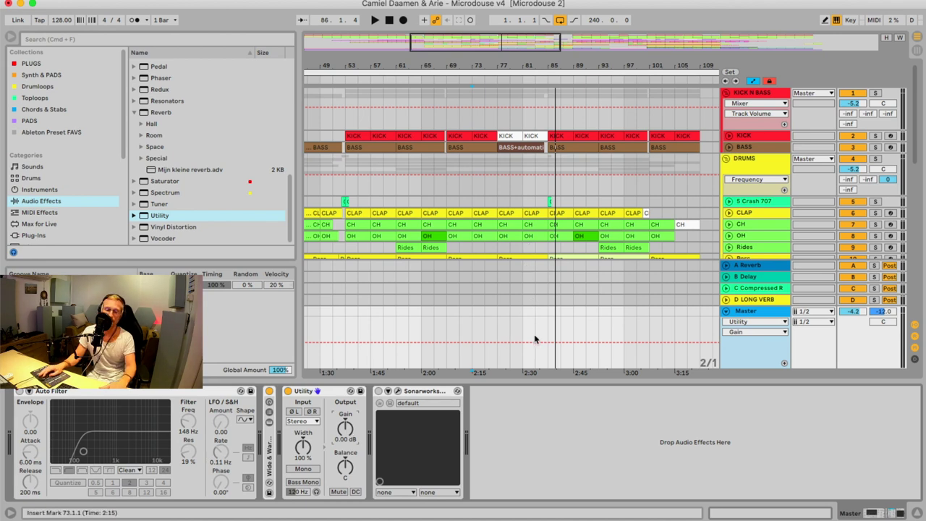
{"action": "key", "text": "b"}
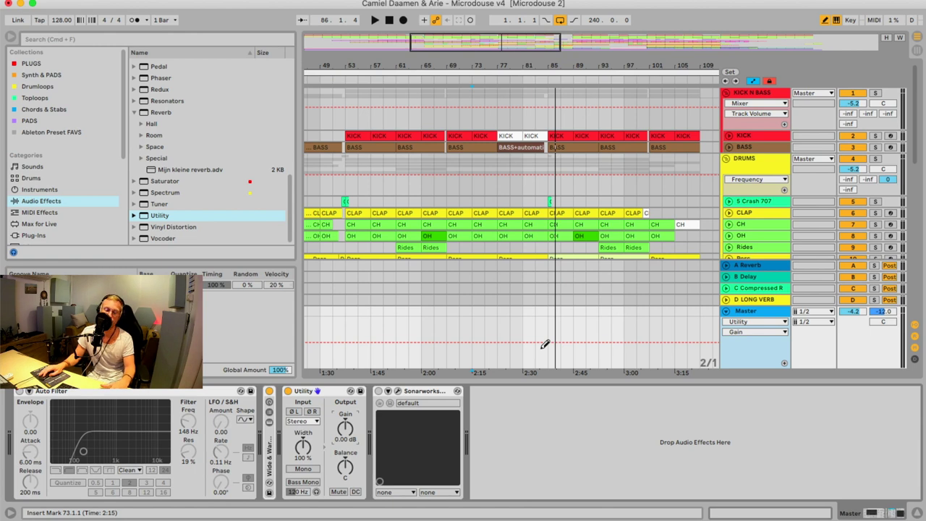
Step: Draw a gain dip before bar 85 and drag its low breakpoint to about -6 dB
{"action": "left_click", "coordinate": [544, 345]}
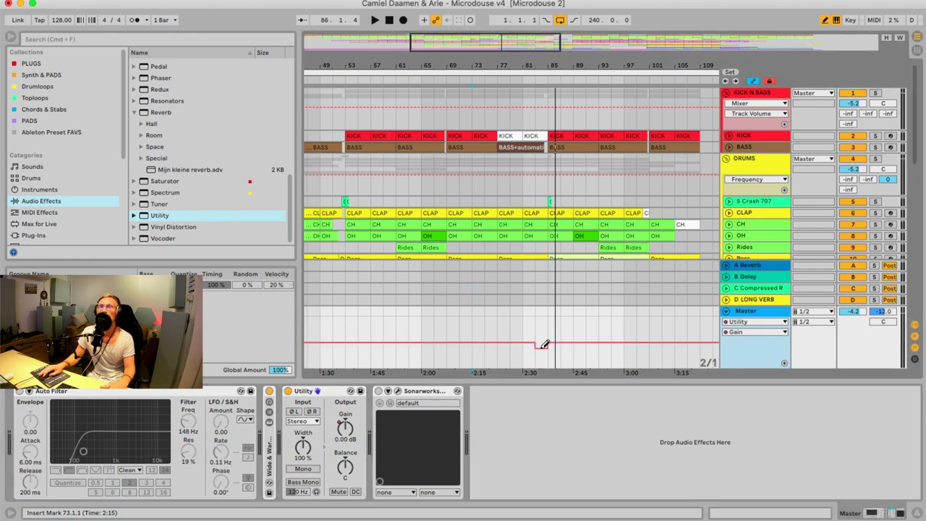
{"action": "key", "text": "b"}
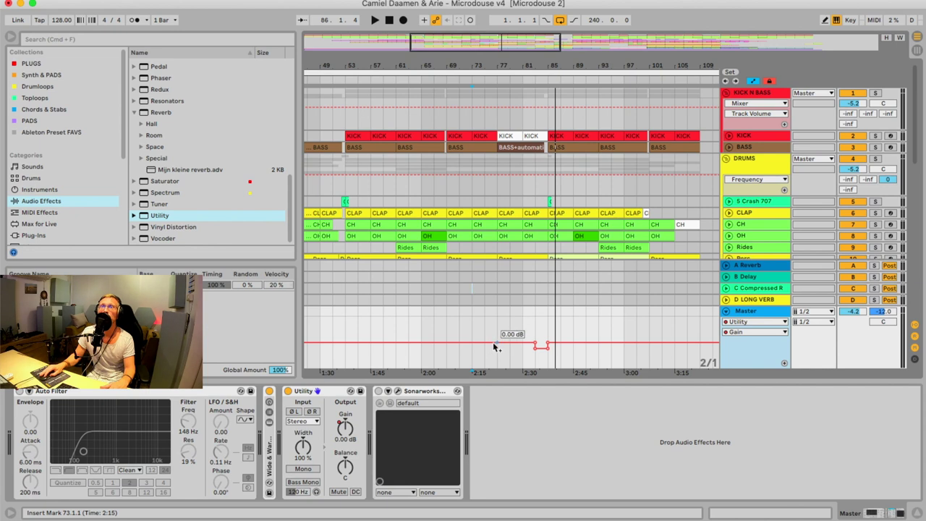
{"action": "mouse_move", "coordinate": [538, 343]}
{"action": "left_mouse_down"}
{"action": "mouse_move", "coordinate": [548, 344]}
{"action": "mouse_move", "coordinate": [496, 344]}
{"action": "mouse_move", "coordinate": [547, 348]}
{"action": "left_mouse_up"}
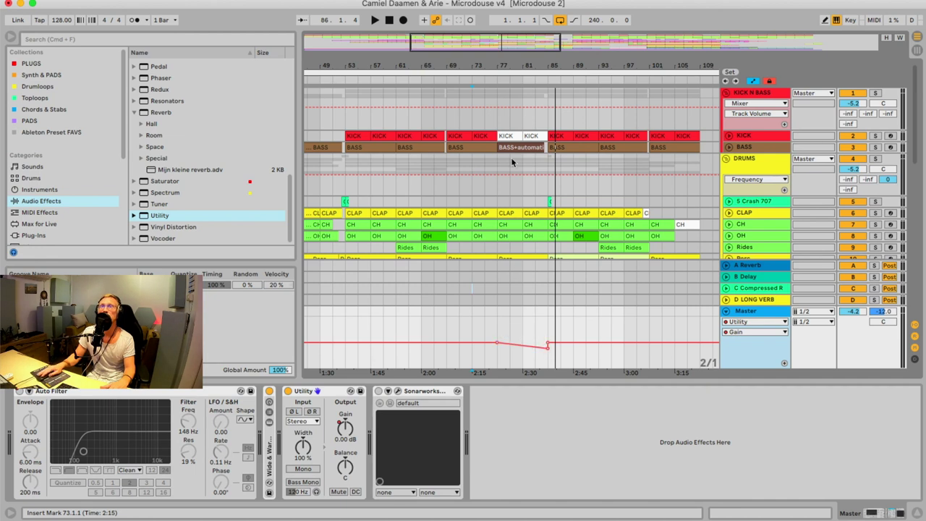
{"action": "scroll", "coordinate": [705, 258], "scroll_direction": "up", "scroll_amount": 5}
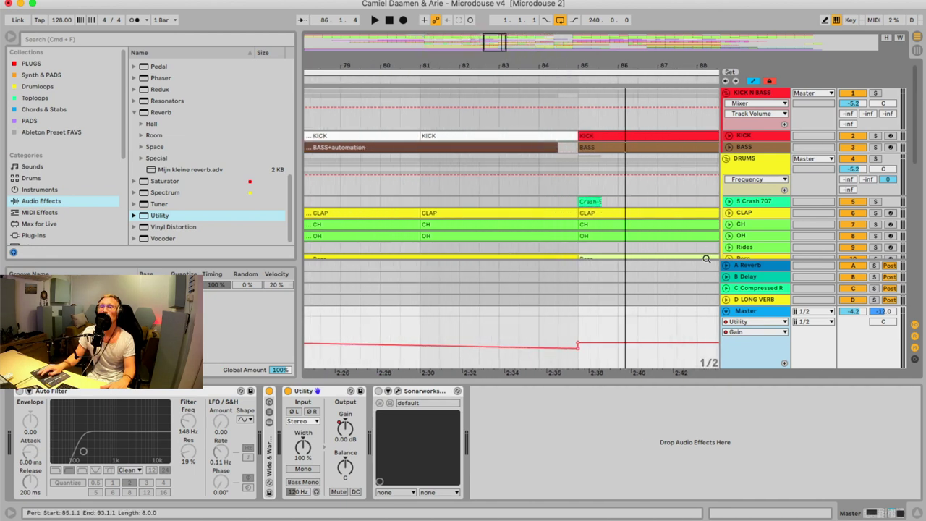
{"action": "left_click_drag", "start_coordinate": [743, 310], "coordinate": [745, 267]}
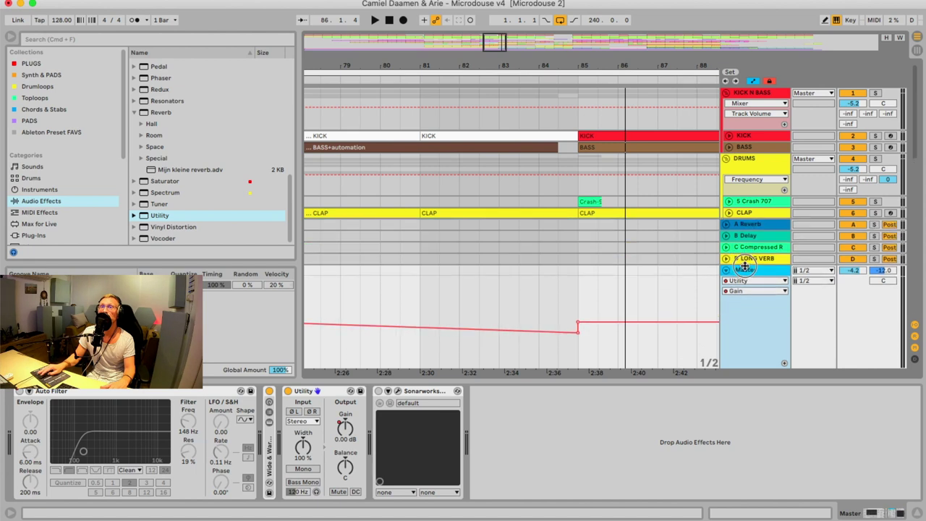
{"action": "mouse_move", "coordinate": [577, 333]}
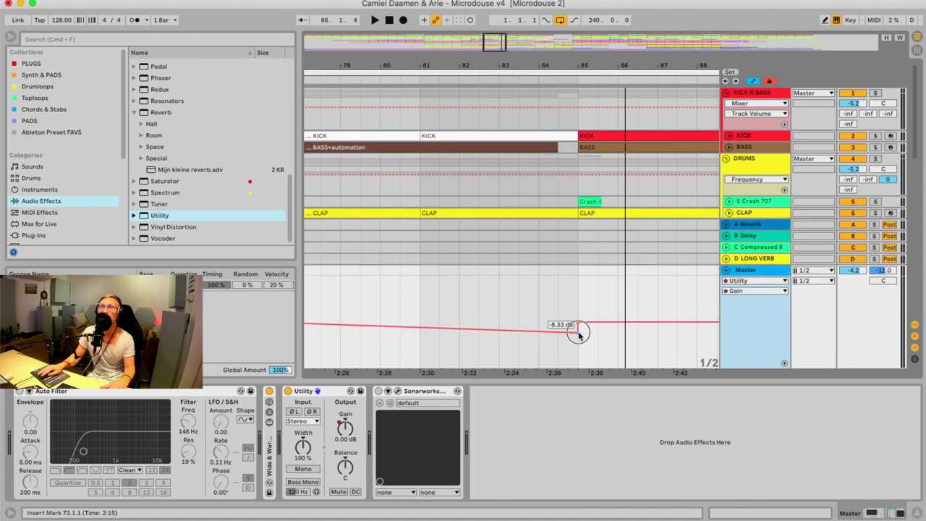
{"action": "left_click_drag", "start_coordinate": [578, 334], "coordinate": [578, 329]}
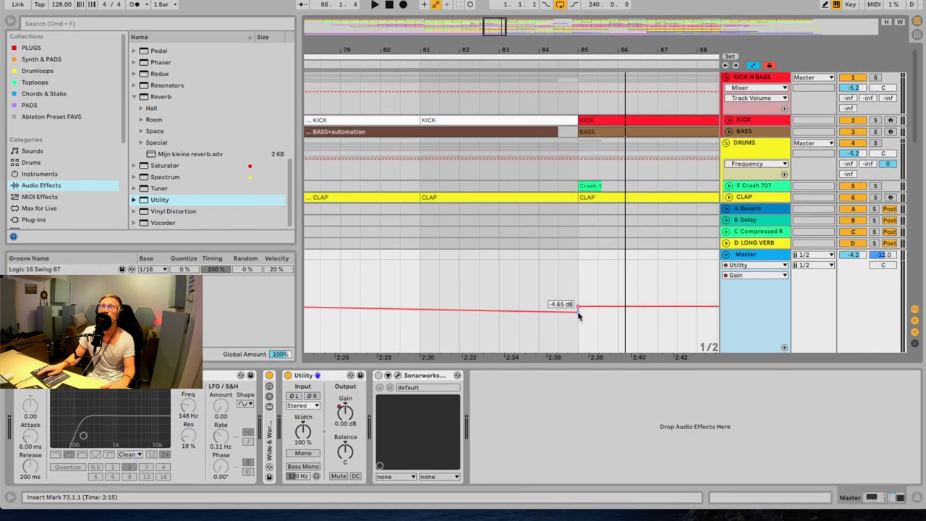
Step: Set the gain breakpoint to an exact value of -4 dB
{"action": "right_click", "coordinate": [579, 329]}
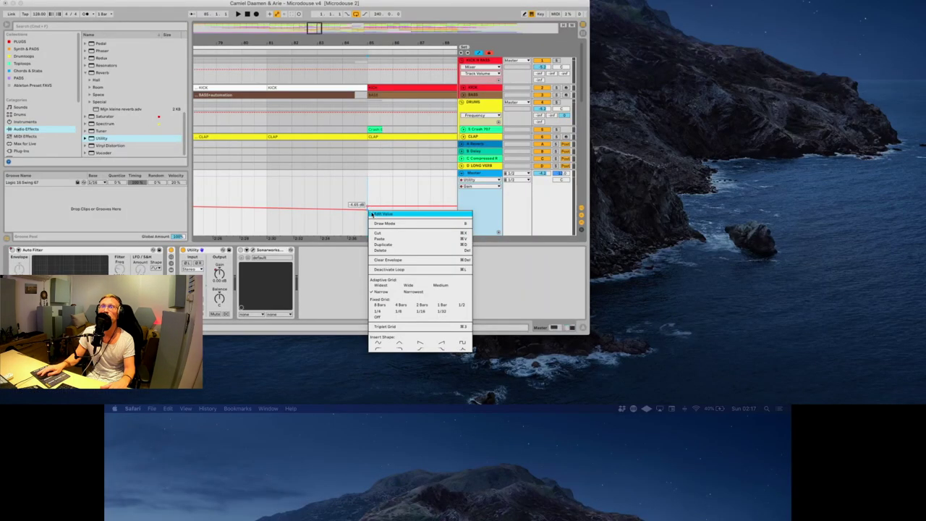
{"action": "left_click", "coordinate": [374, 214]}
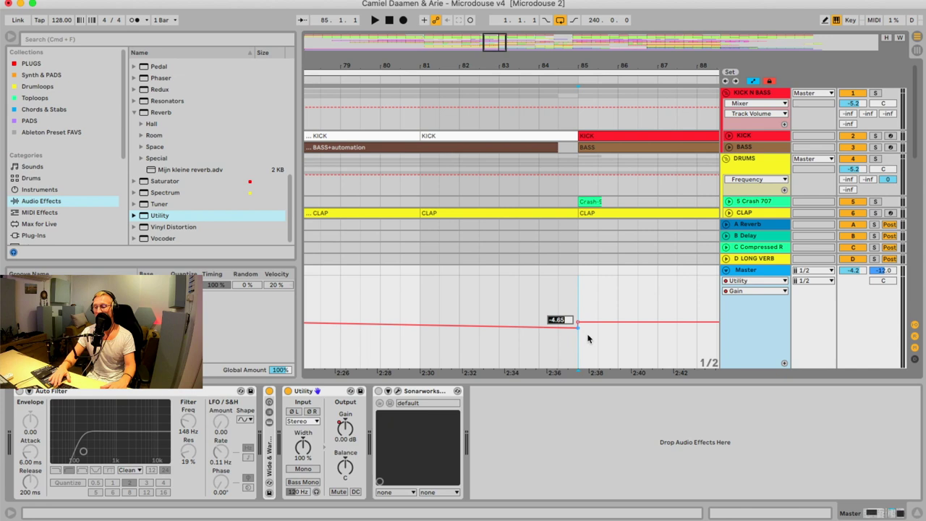
{"action": "type", "text": "-4"}
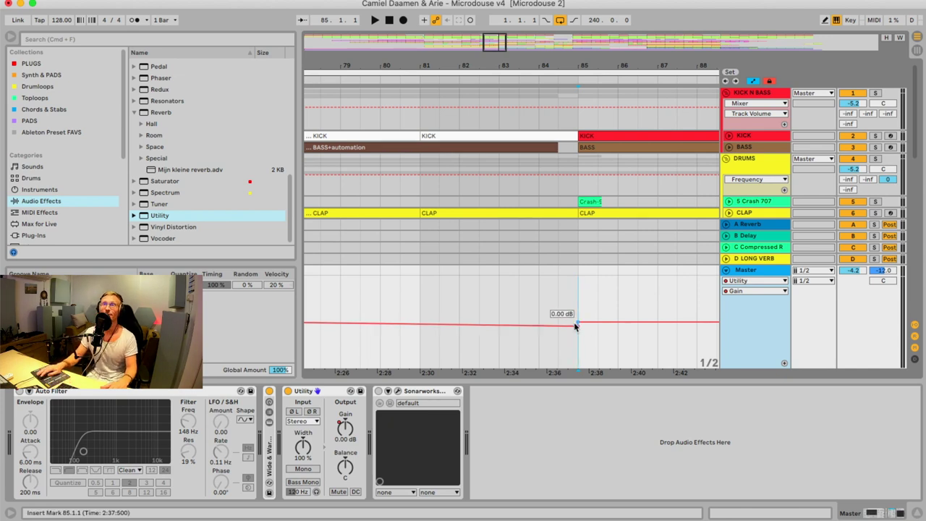
{"action": "key", "text": "Return"}
{"action": "mouse_move", "coordinate": [576, 327]}
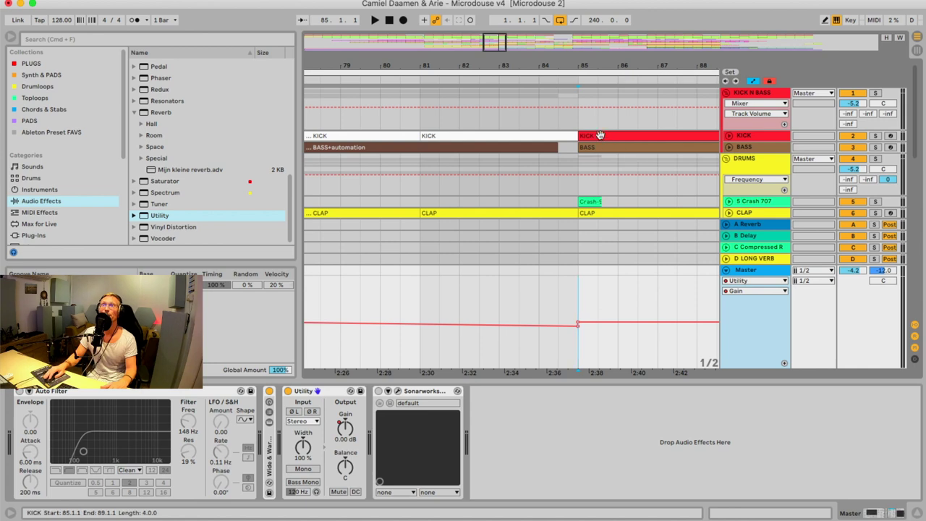
Step: Slide the gain breakpoint exactly onto the bar 85 downbeat, then view the surrounding bars
{"action": "left_click_drag", "start_coordinate": [579, 66], "coordinate": [555, 109]}
{"action": "mouse_move", "coordinate": [493, 327]}
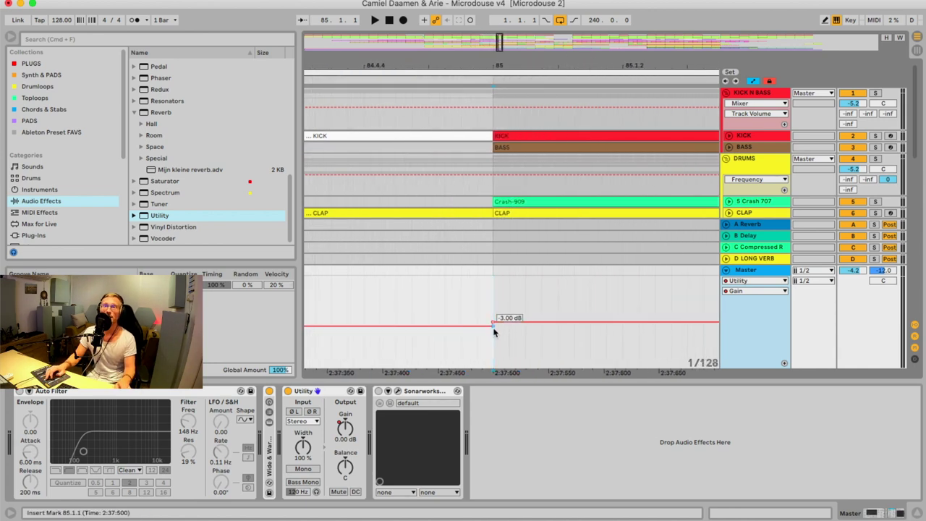
{"action": "left_click_drag", "start_coordinate": [493, 328], "coordinate": [491, 326]}
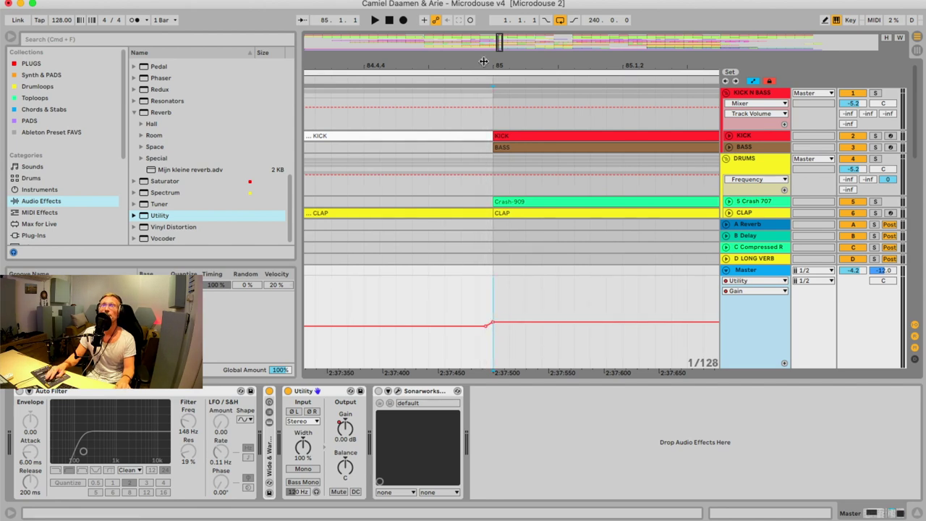
{"action": "left_click_drag", "start_coordinate": [481, 57], "coordinate": [533, 155]}
{"action": "mouse_move", "coordinate": [546, 328]}
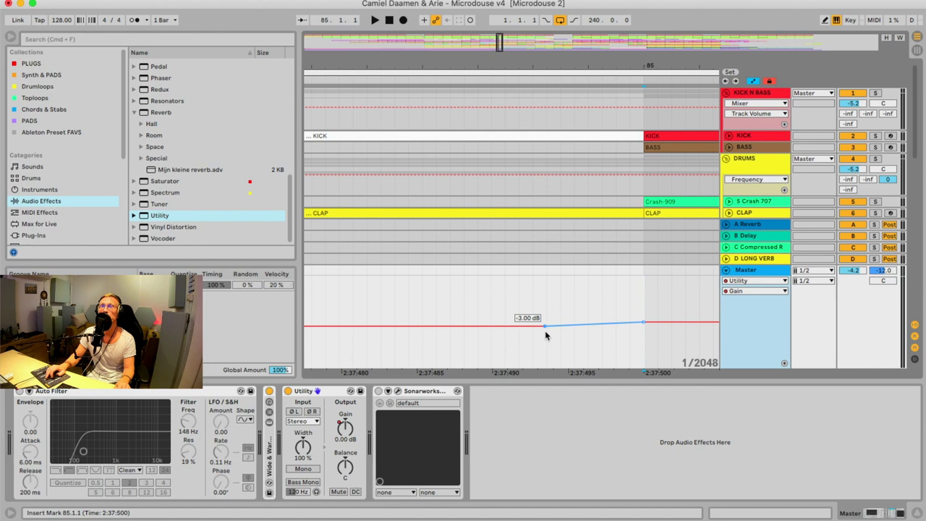
{"action": "left_click_drag", "start_coordinate": [545, 326], "coordinate": [639, 328]}
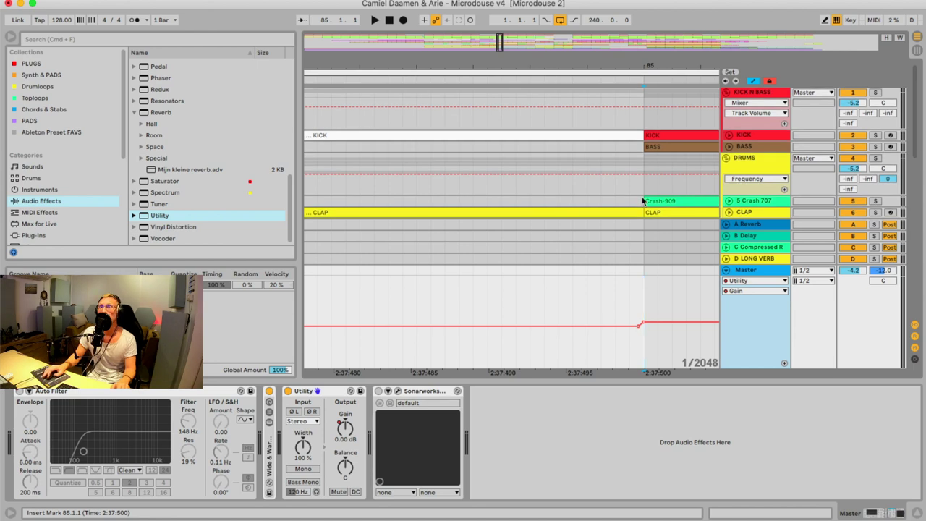
{"action": "left_click_drag", "start_coordinate": [610, 73], "coordinate": [616, 45]}
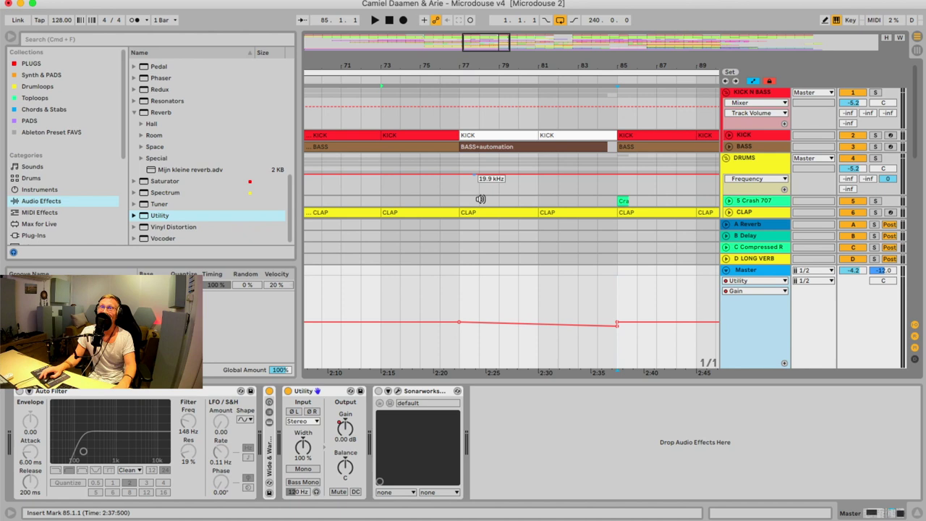
{"action": "left_click", "coordinate": [456, 81]}
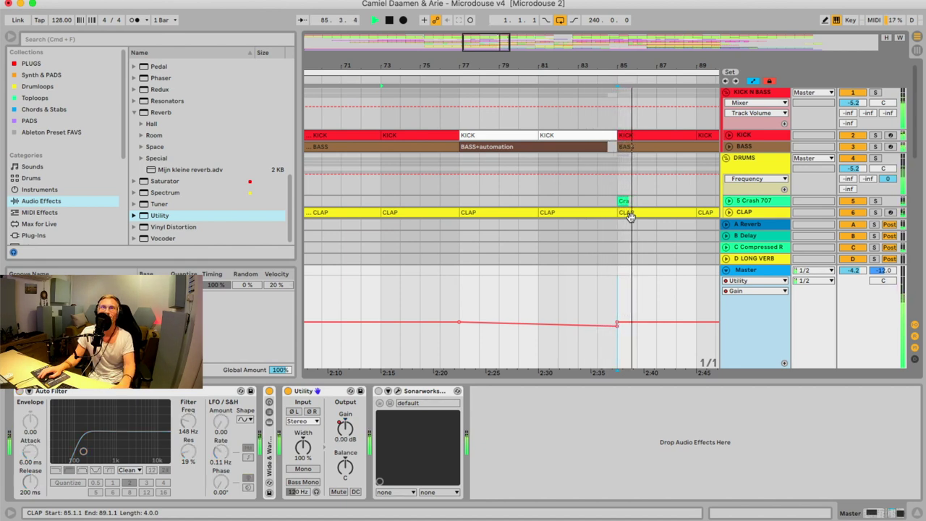
{"action": "key", "text": "space"}
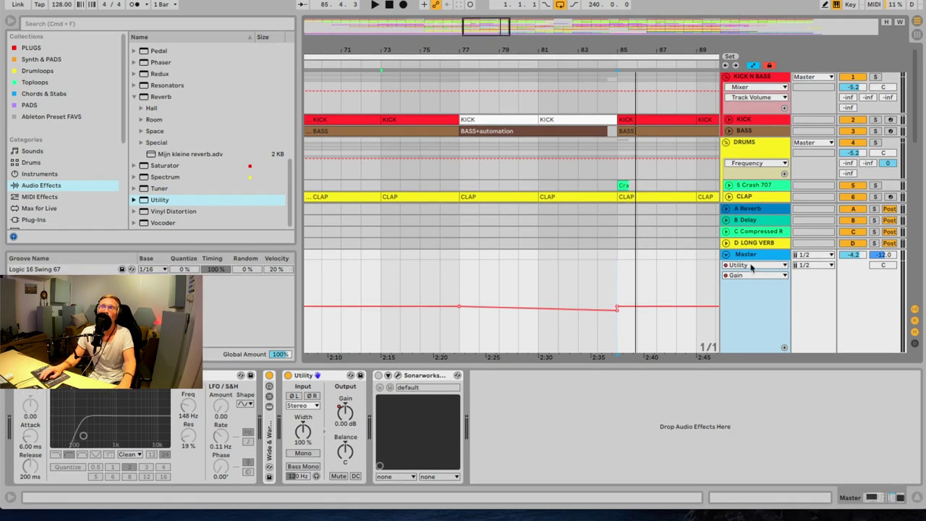
Step: Show the Master's Auto Filter Frequency automation lane
{"action": "left_click", "coordinate": [755, 280]}
{"action": "left_click", "coordinate": [752, 295]}
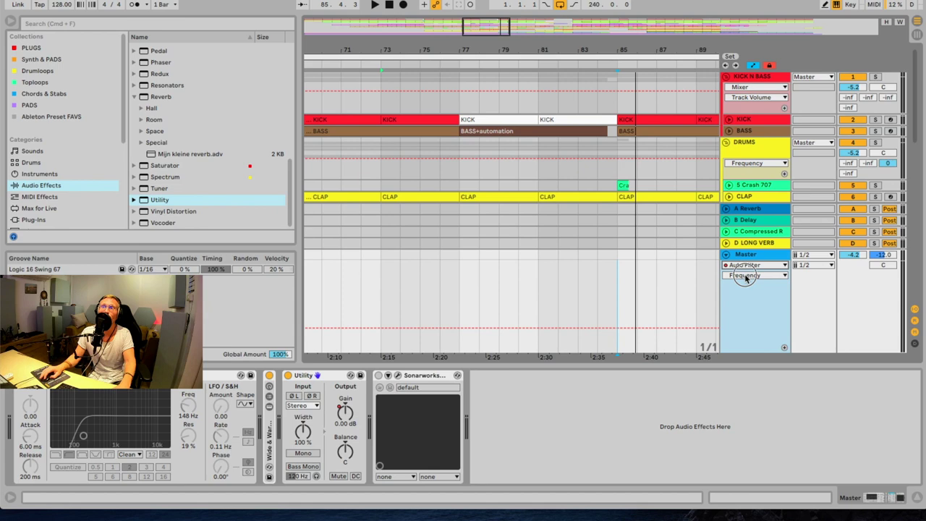
{"action": "left_click", "coordinate": [744, 275]}
{"action": "left_click", "coordinate": [473, 174]}
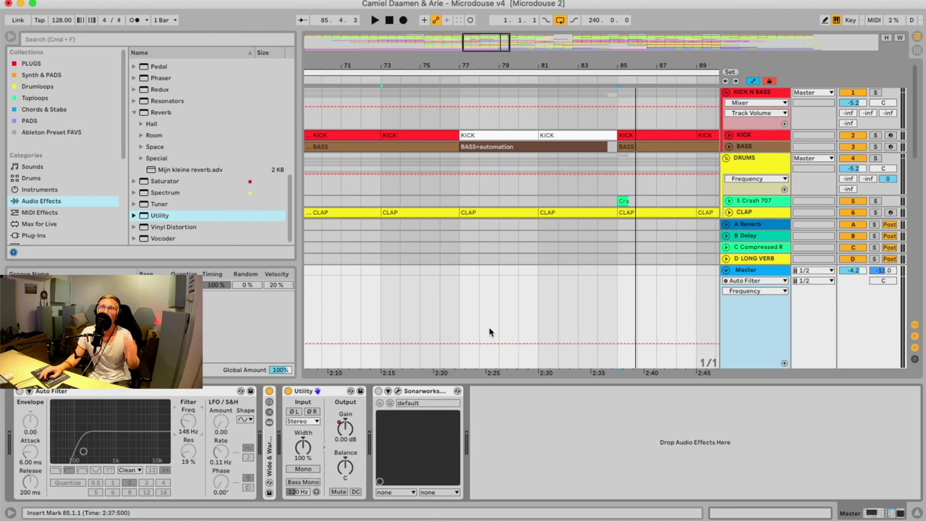
Step: Draw a frequency ramp rising from bar 77 to just before bar 85
{"action": "left_click", "coordinate": [509, 138]}
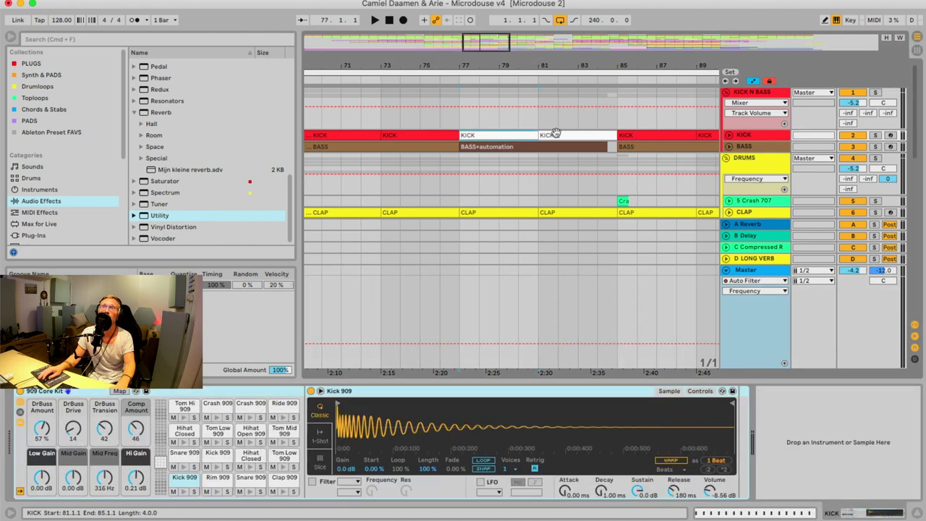
{"action": "left_click", "coordinate": [556, 135]}
{"action": "left_click", "coordinate": [460, 298]}
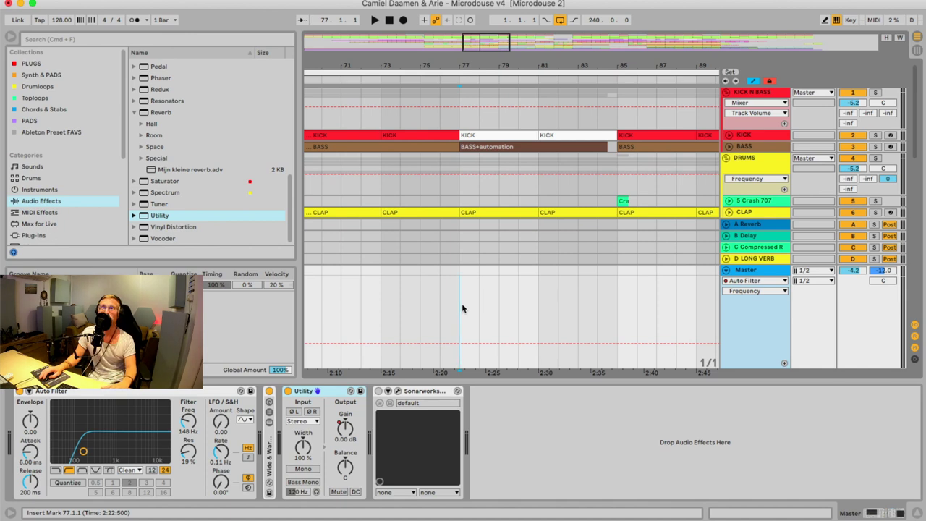
{"action": "key", "text": "b"}
{"action": "left_click", "coordinate": [606, 333]}
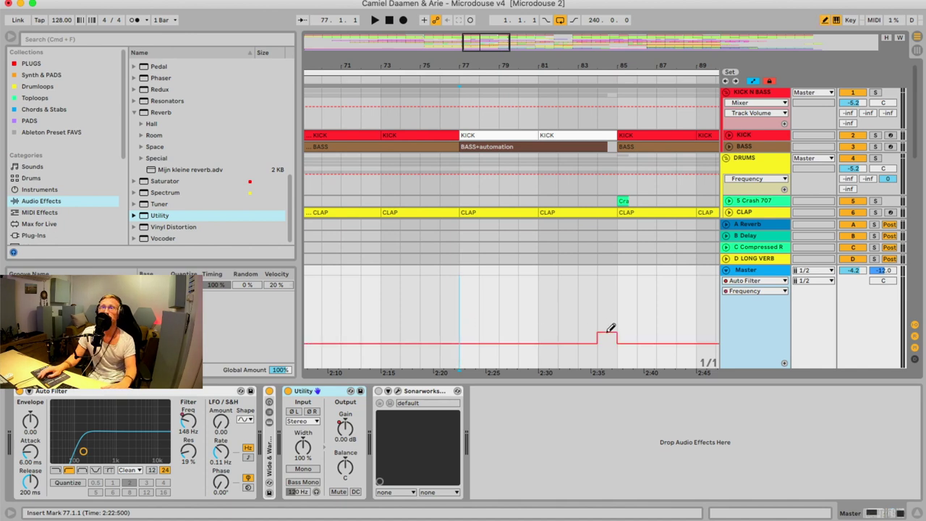
{"action": "left_click", "coordinate": [459, 343]}
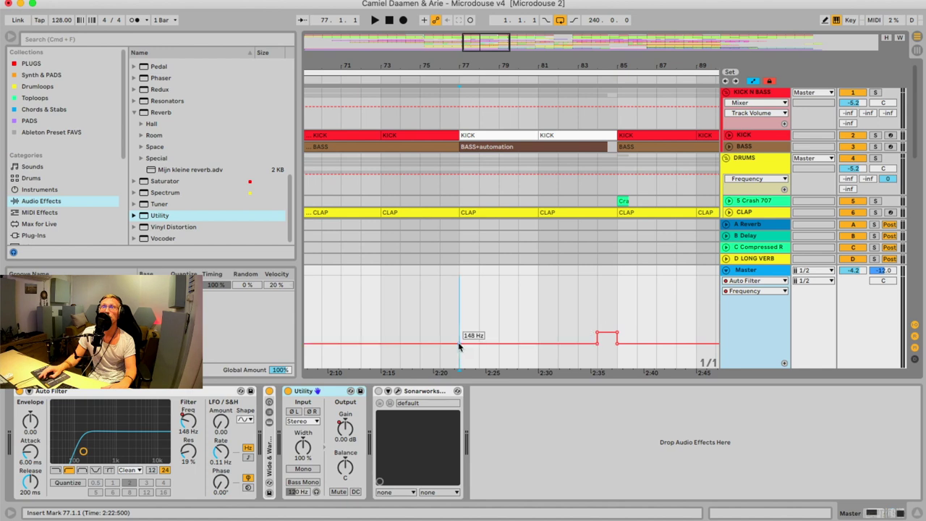
{"action": "left_click", "coordinate": [595, 344]}
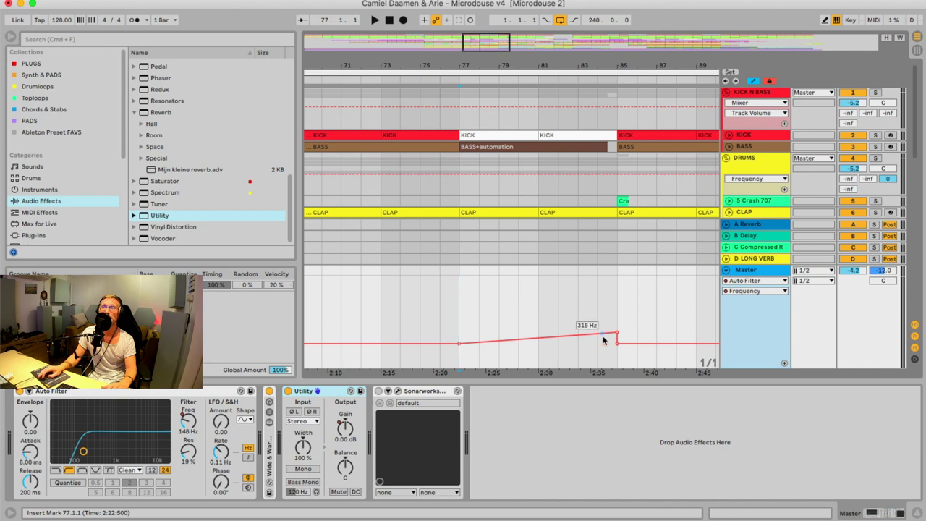
Step: Bend the frequency ramp into a curve and audition the sweep from bar 78
{"action": "key", "text": "space"}
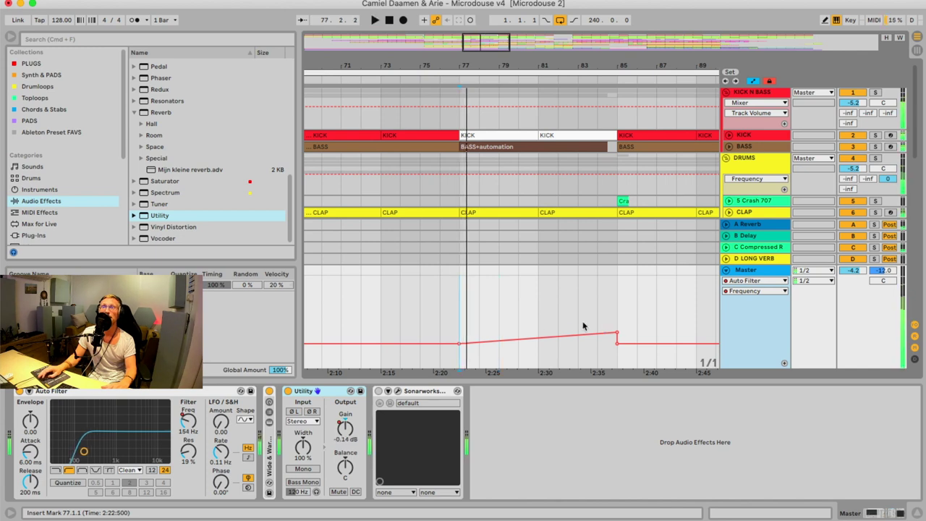
{"action": "left_click", "coordinate": [600, 319]}
{"action": "key", "text": "space"}
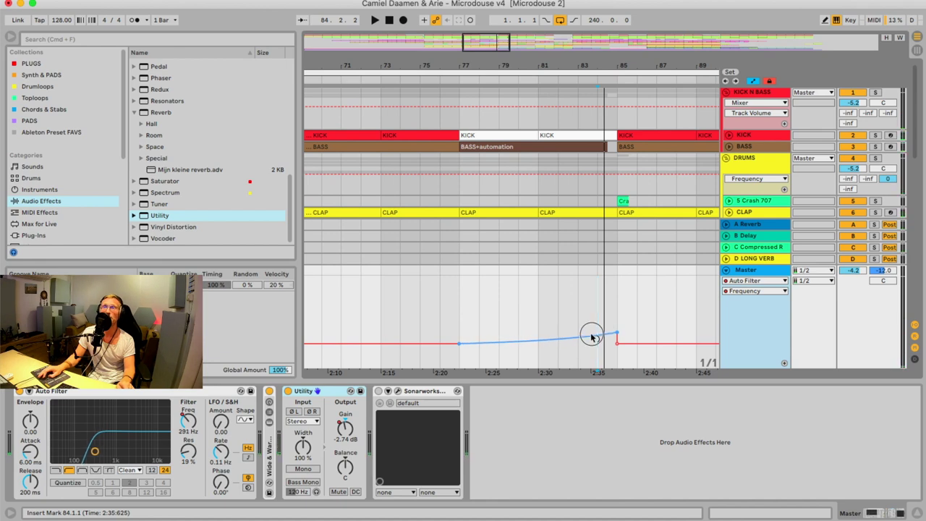
{"action": "left_click_drag", "start_coordinate": [592, 337], "coordinate": [594, 325]}
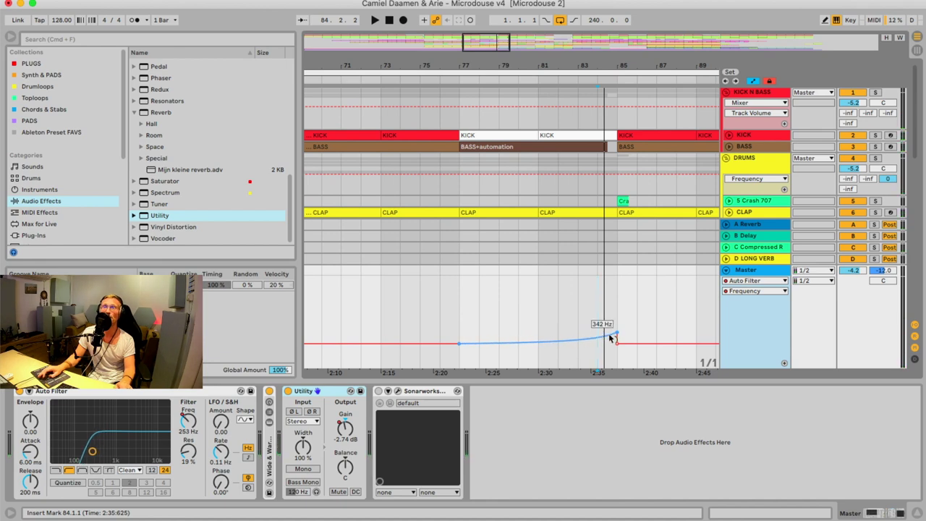
{"action": "left_click", "coordinate": [487, 322]}
{"action": "key", "text": "space"}
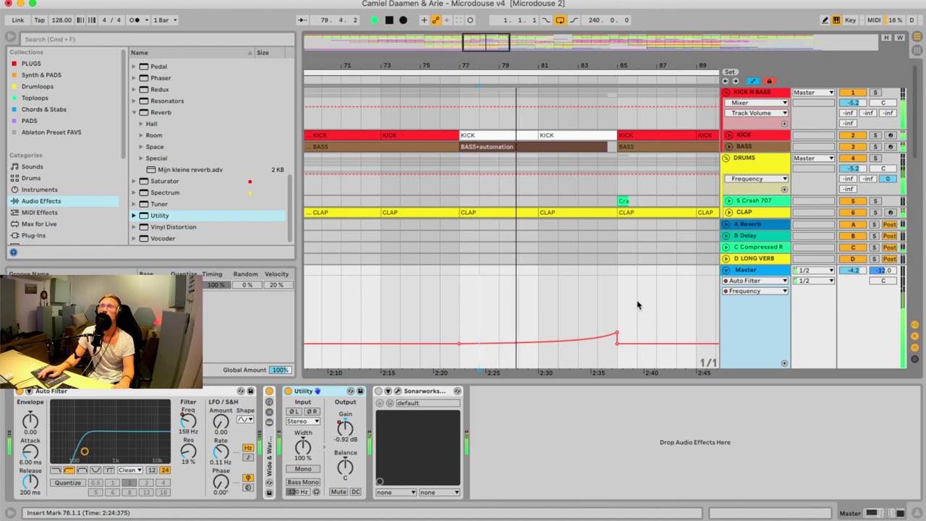
{"action": "left_click_drag", "start_coordinate": [619, 59], "coordinate": [591, 337]}
{"action": "mouse_move", "coordinate": [595, 337]}
{"action": "scroll", "coordinate": [600, 326], "scroll_direction": "up", "scroll_amount": 2}
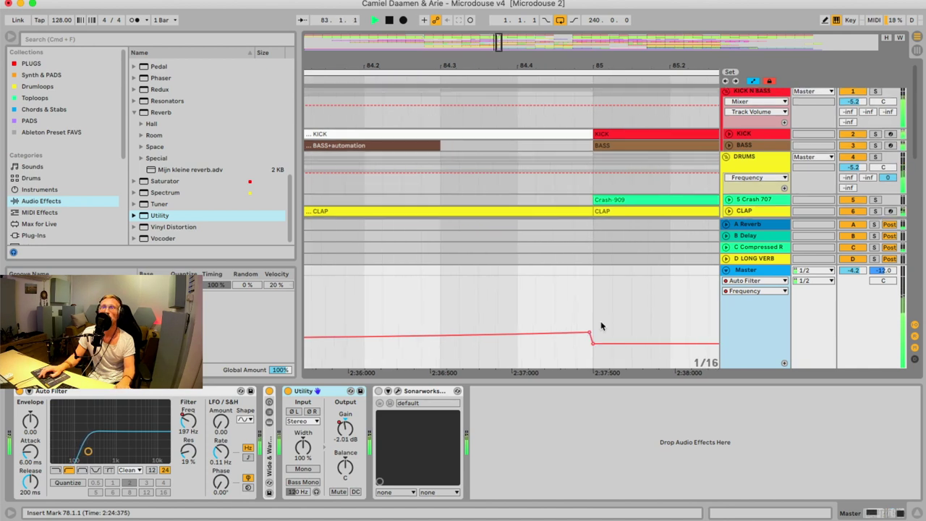
{"action": "left_click_drag", "start_coordinate": [599, 67], "coordinate": [598, 71]}
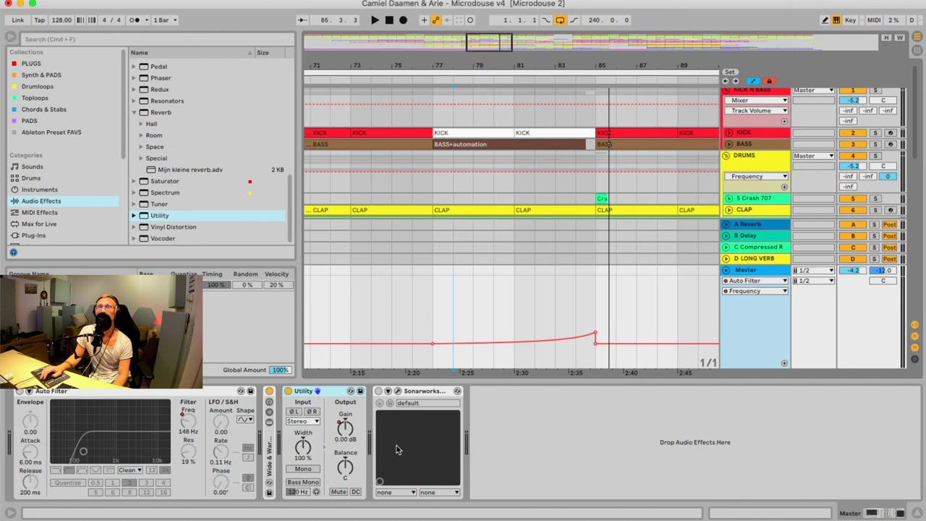
Step: Draw a curved Utility Stereo Width dip from 100% at bar 77 into bar 85
{"action": "left_click", "coordinate": [302, 450]}
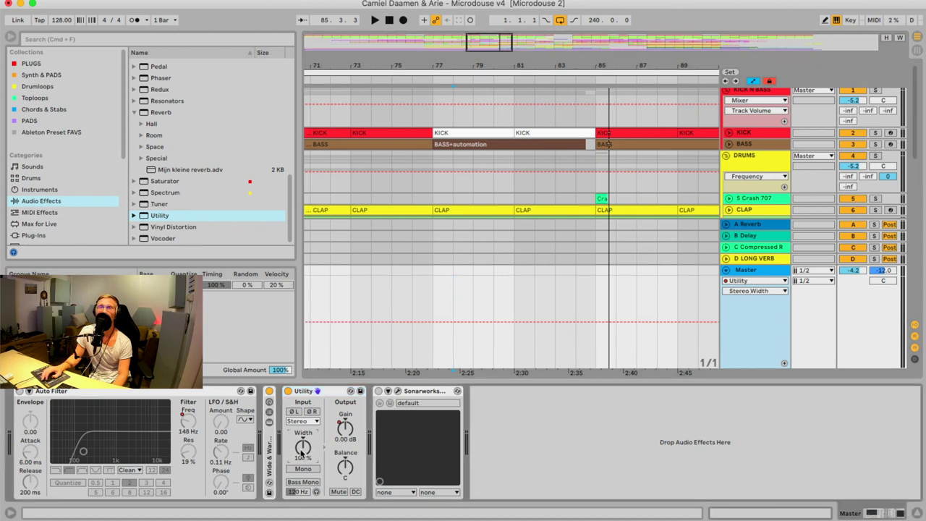
{"action": "left_click", "coordinate": [431, 323]}
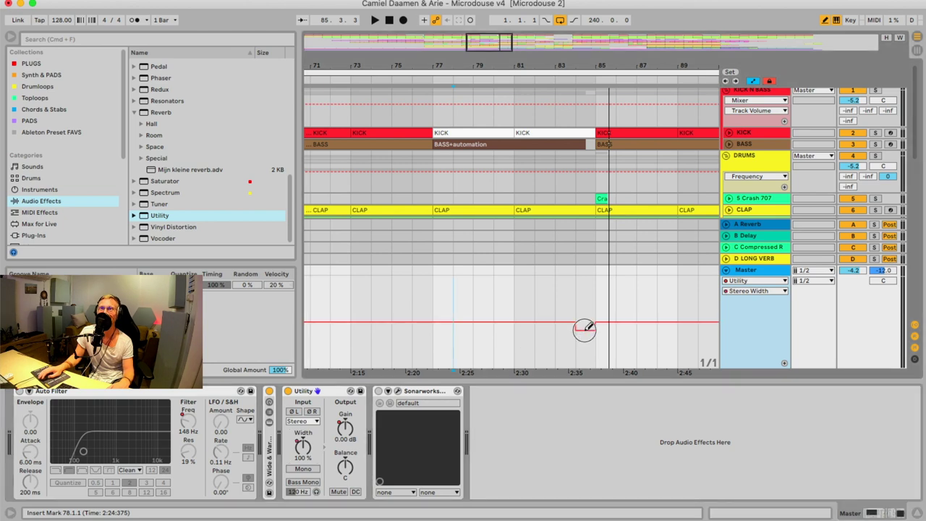
{"action": "left_click_drag", "start_coordinate": [585, 329], "coordinate": [585, 329]}
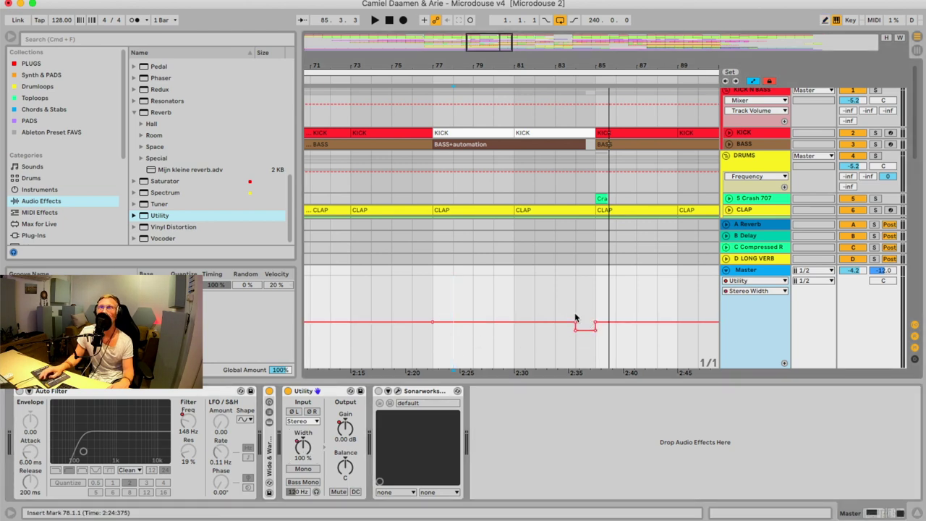
{"action": "left_click_drag", "start_coordinate": [432, 323], "coordinate": [594, 365]}
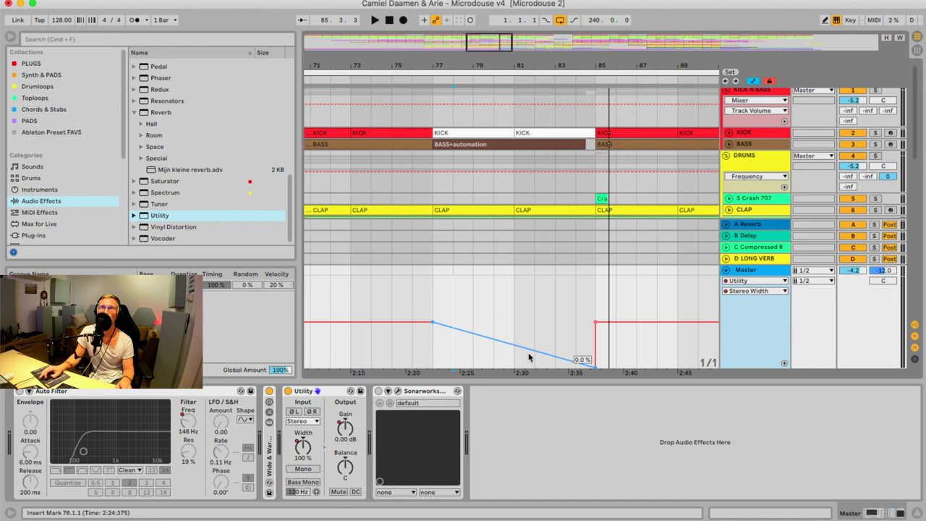
{"action": "left_click_drag", "start_coordinate": [528, 357], "coordinate": [562, 344]}
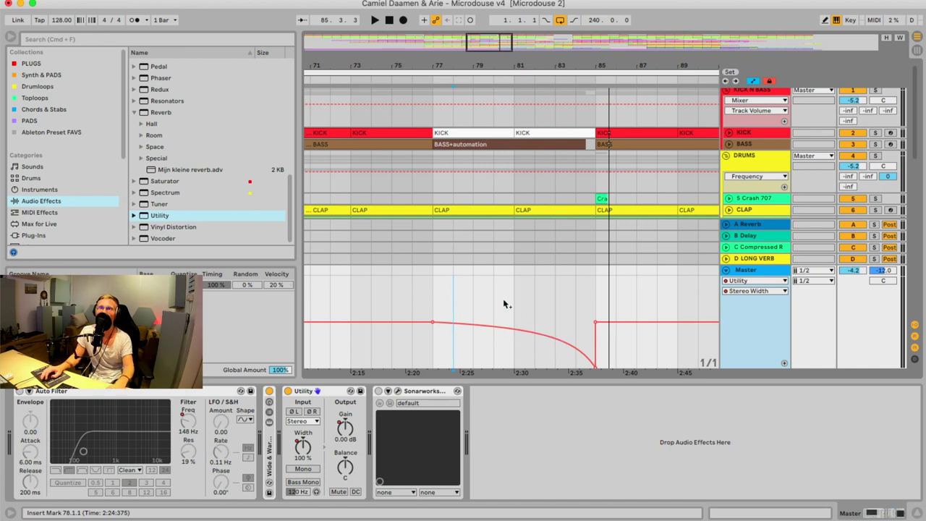
Step: Play the break from bar 77, then lower the width's lowest point to about 2.9%
{"action": "left_click", "coordinate": [439, 293]}
{"action": "key", "text": "space"}
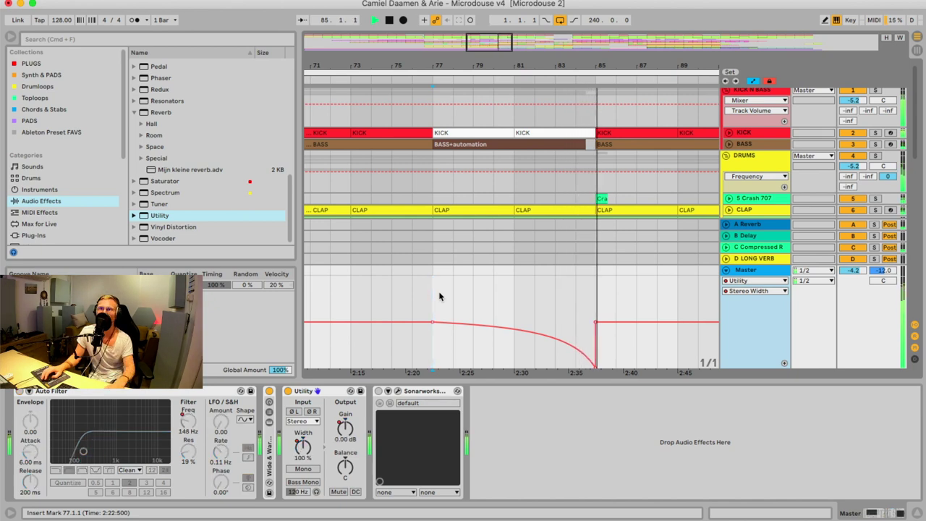
{"action": "key", "text": "space"}
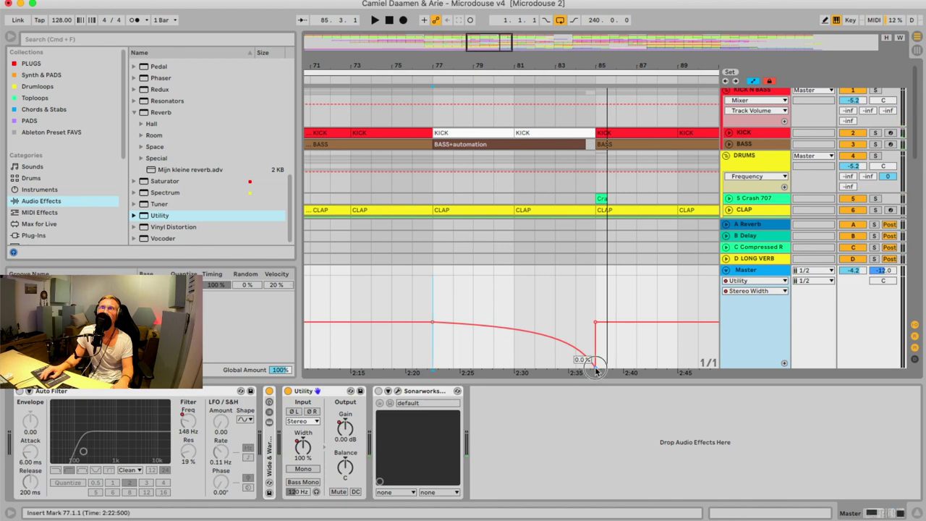
{"action": "left_click_drag", "start_coordinate": [597, 366], "coordinate": [596, 352]}
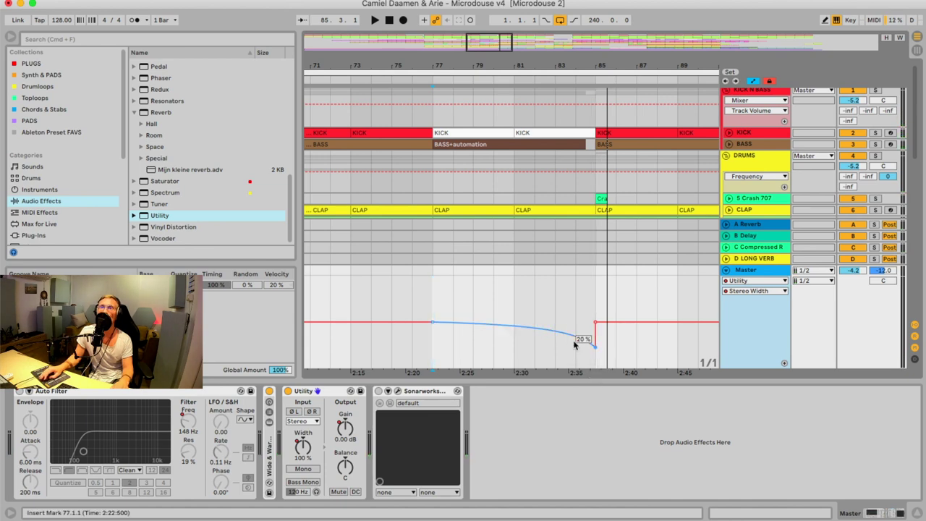
{"action": "left_click", "coordinate": [756, 281]}
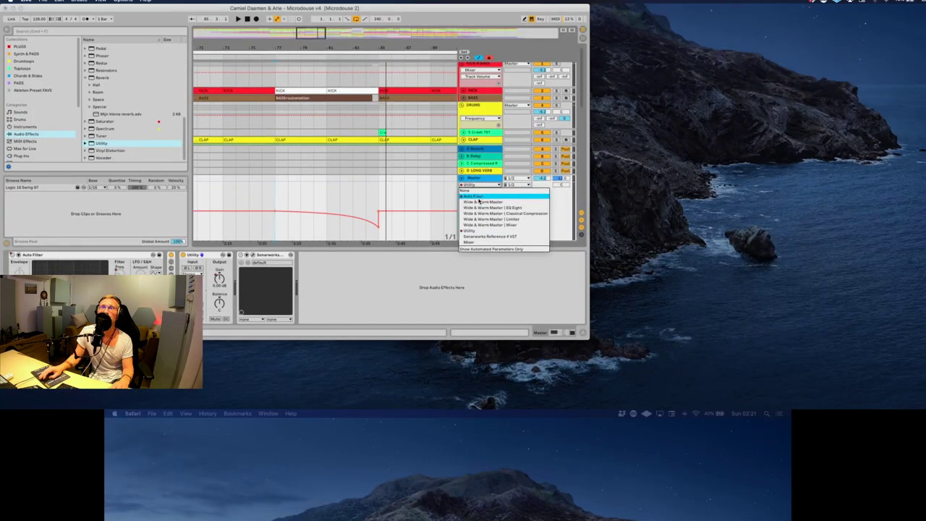
{"action": "left_click", "coordinate": [478, 198]}
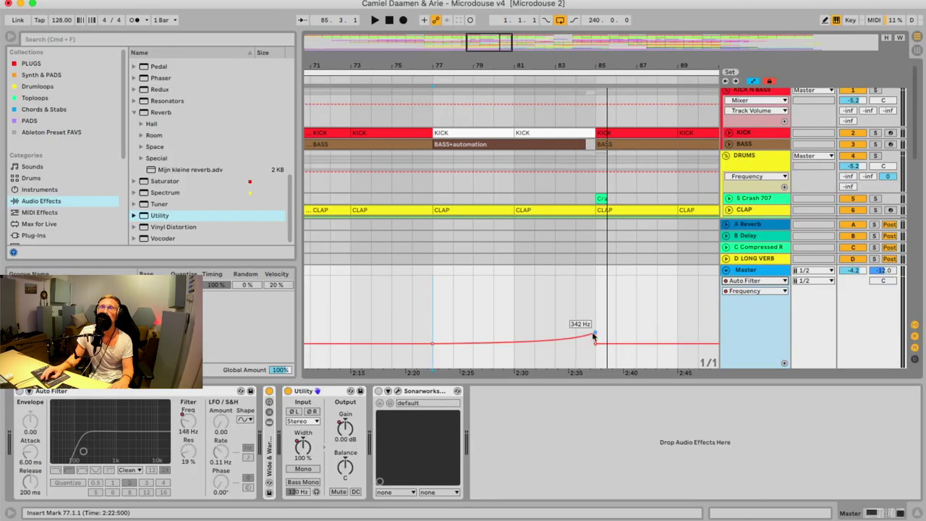
{"action": "left_click_drag", "start_coordinate": [595, 334], "coordinate": [595, 337]}
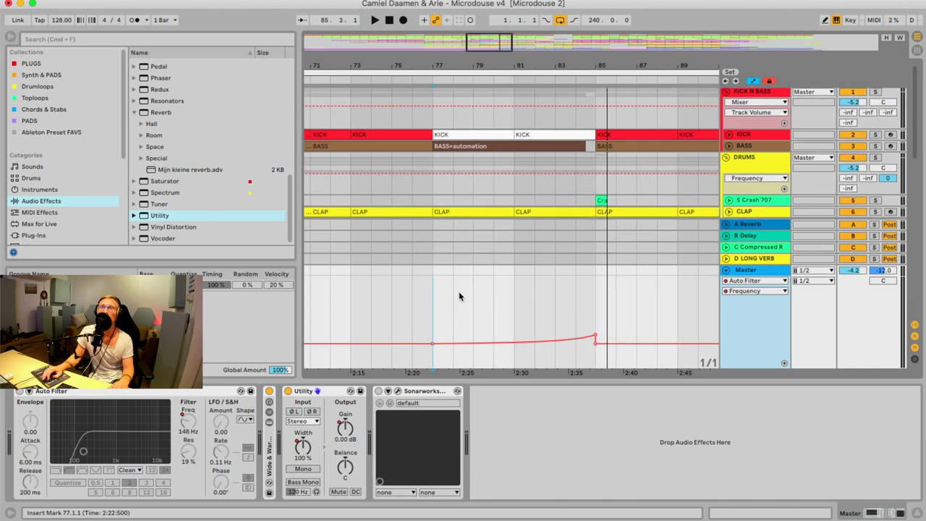
{"action": "left_click", "coordinate": [514, 309]}
{"action": "key", "text": "space"}
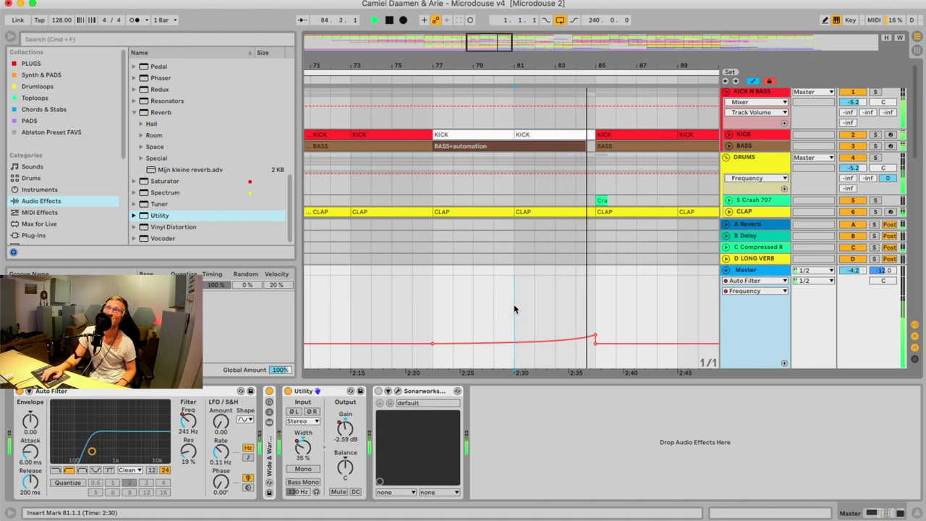
Step: Stop playback and give each automated Master envelope its own lane, zoomed around bar 81
{"action": "key", "text": "space"}
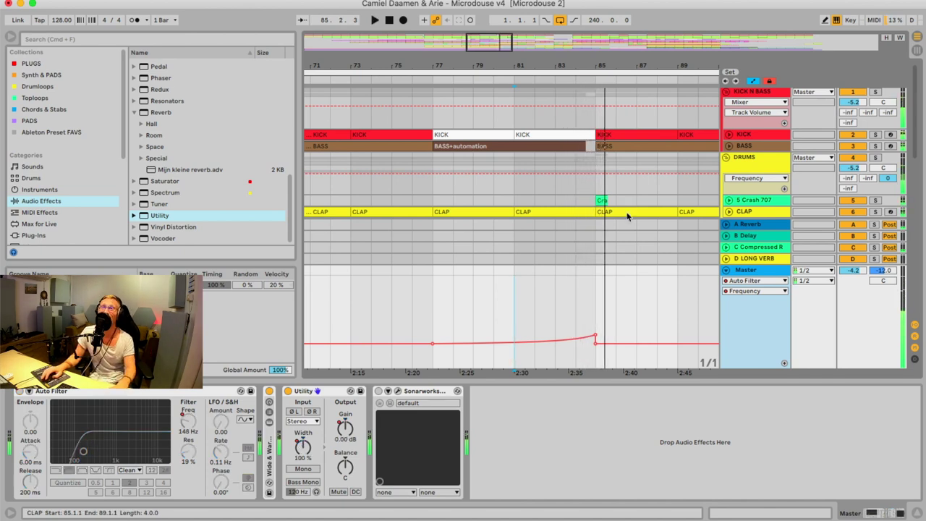
{"action": "key", "text": "minus"}
{"action": "key", "text": "minus"}
{"action": "key", "text": "minus"}
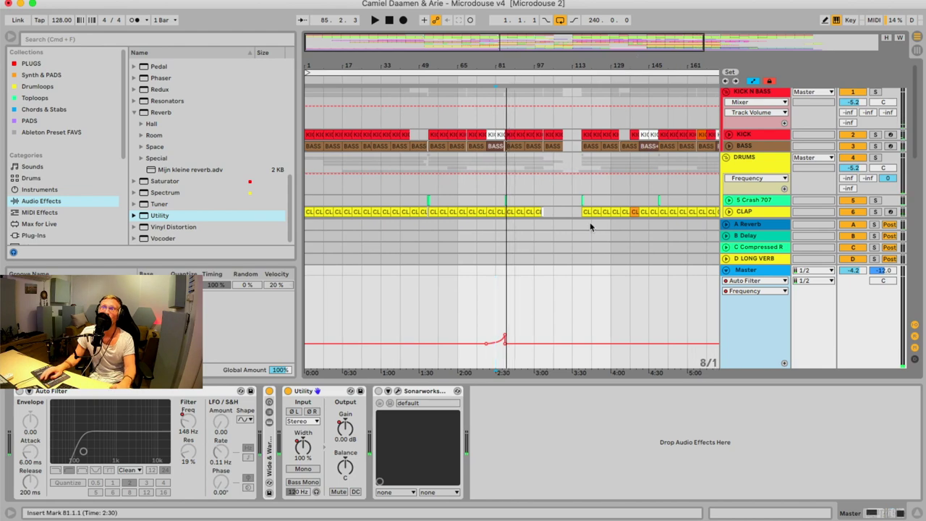
{"action": "right_click", "coordinate": [739, 312]}
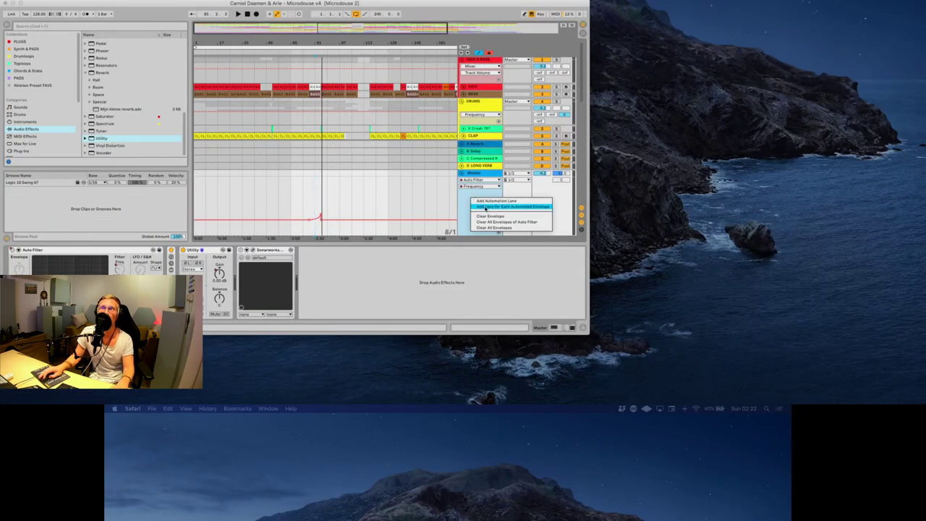
{"action": "left_click", "coordinate": [485, 207]}
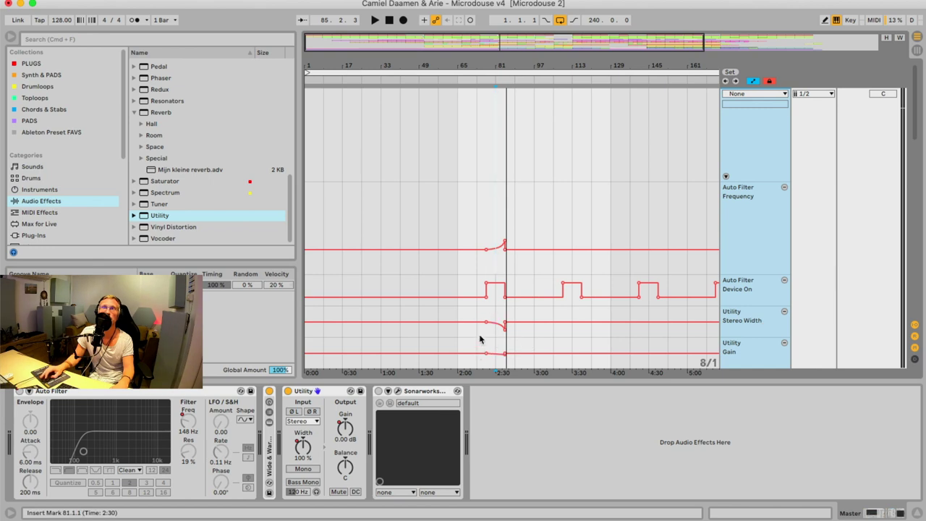
{"action": "left_click_drag", "start_coordinate": [492, 64], "coordinate": [493, 76]}
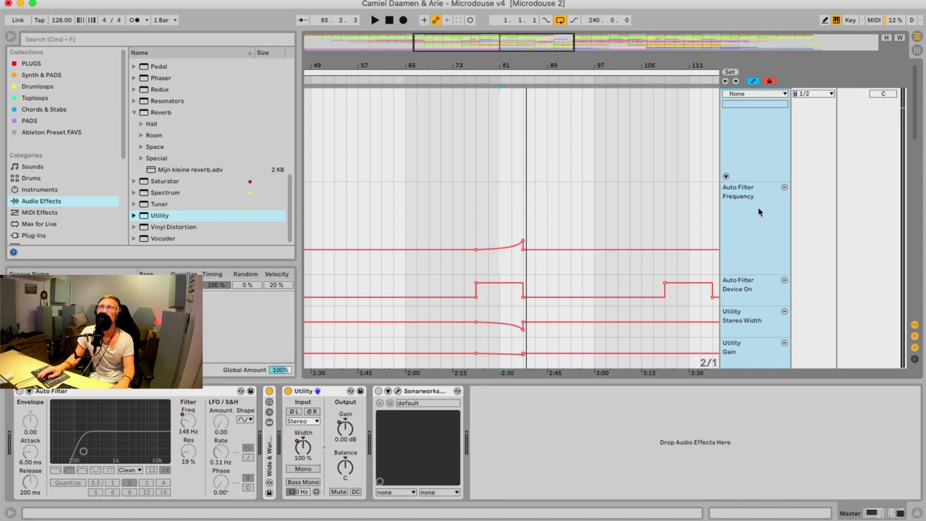
Step: Remove the Auto Filter Device On lane and select bars 77–85 across the Master automation lanes
{"action": "left_click", "coordinate": [784, 282]}
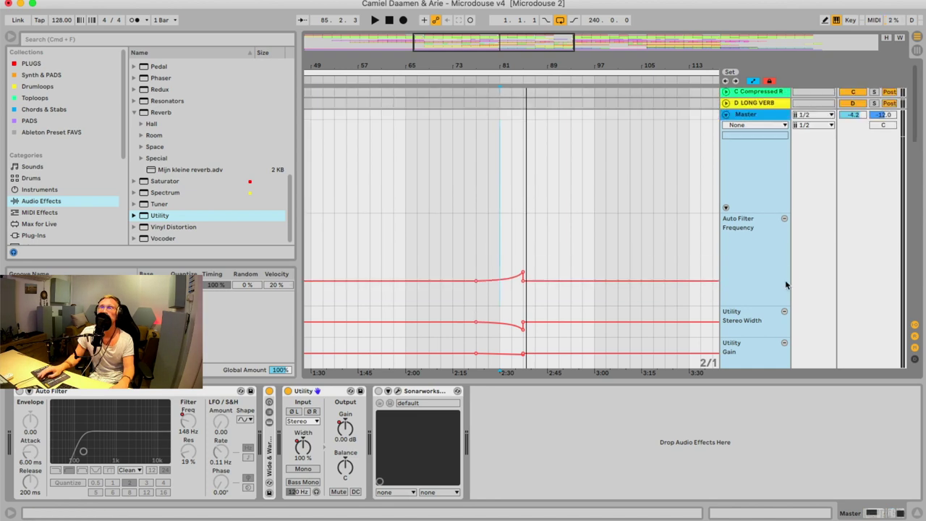
{"action": "left_click", "coordinate": [477, 248]}
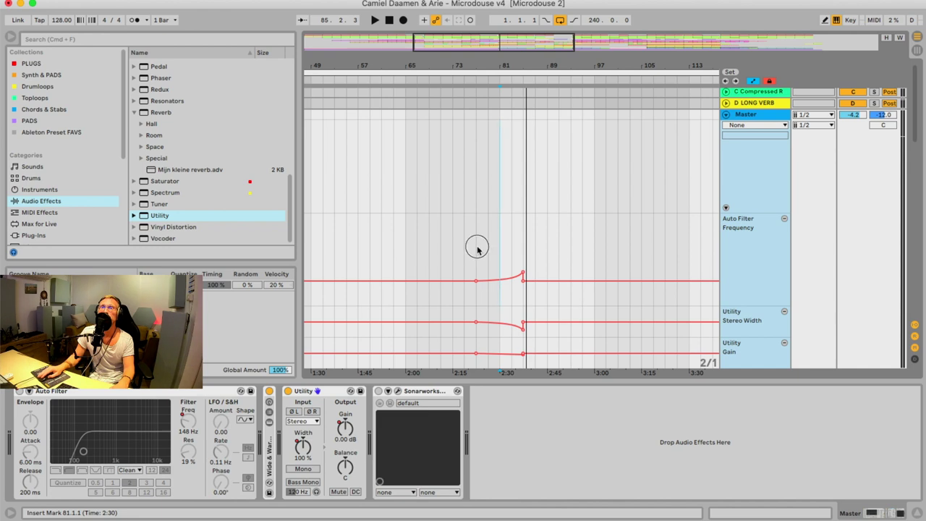
{"action": "left_click_drag", "start_coordinate": [477, 248], "coordinate": [528, 352]}
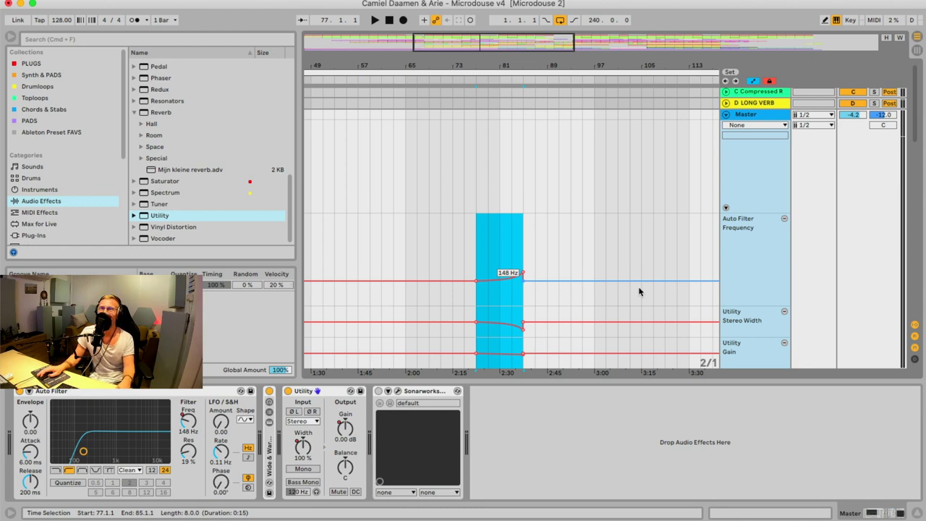
{"action": "left_click_drag", "start_coordinate": [619, 67], "coordinate": [620, 58]}
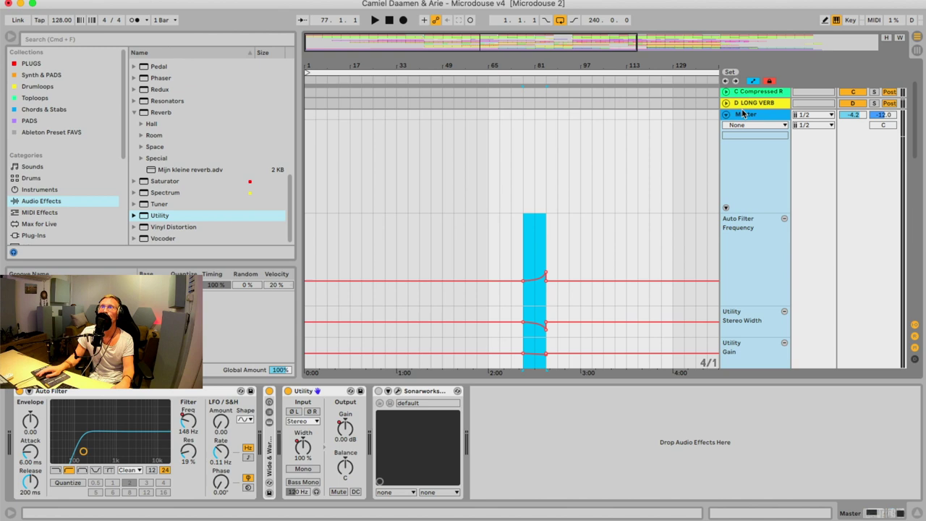
{"action": "scroll", "coordinate": [564, 174], "scroll_direction": "up", "scroll_amount": 5}
{"action": "scroll", "coordinate": [548, 195], "scroll_direction": "up", "scroll_amount": 3}
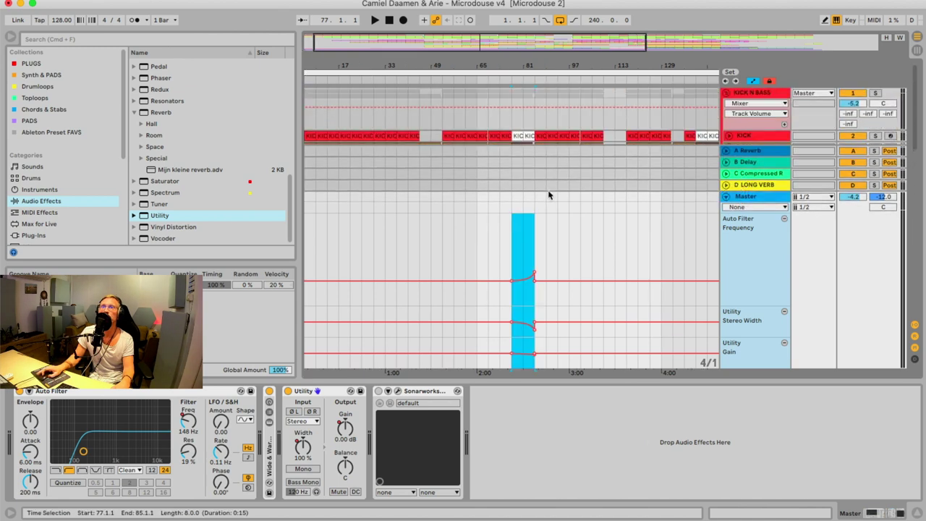
Step: Paste the break automation at bar 109 and play the second break
{"action": "left_click", "coordinate": [606, 243]}
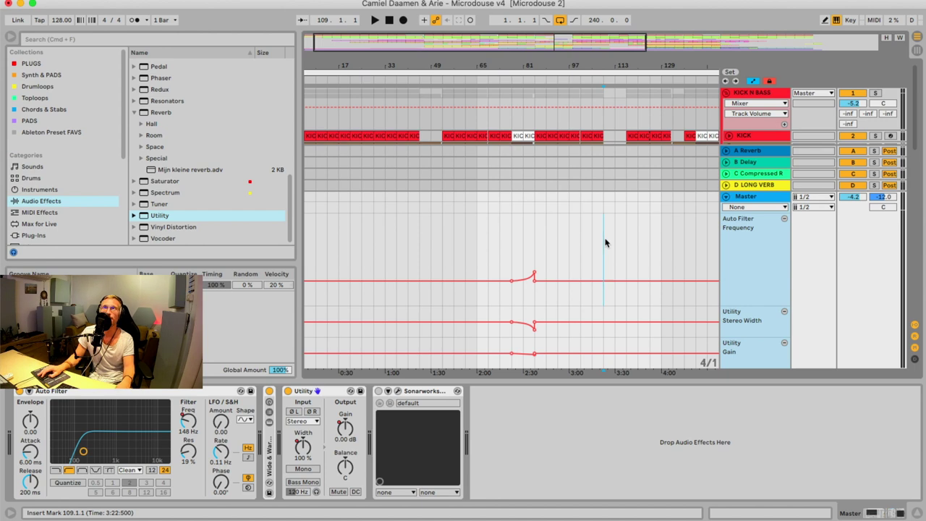
{"action": "key", "text": "shift+Right"}
{"action": "key", "text": "shift+Right"}
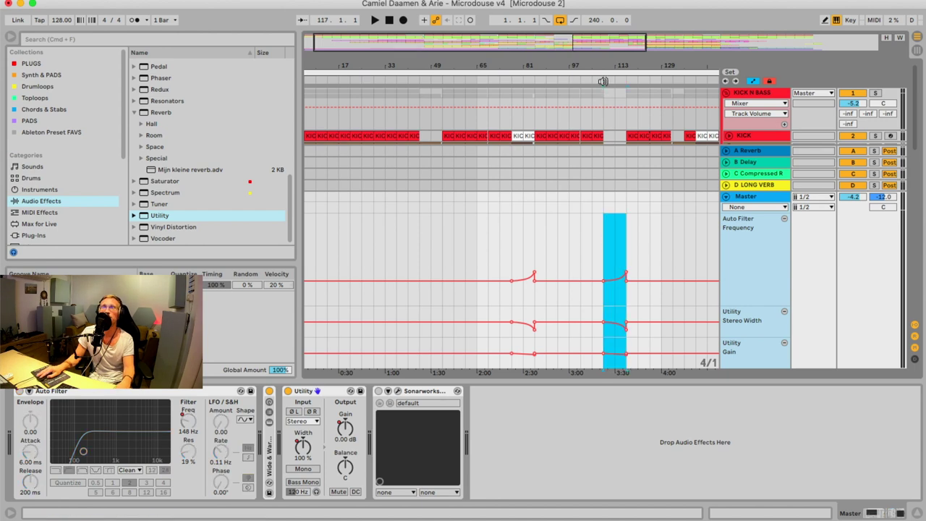
{"action": "key", "text": "space"}
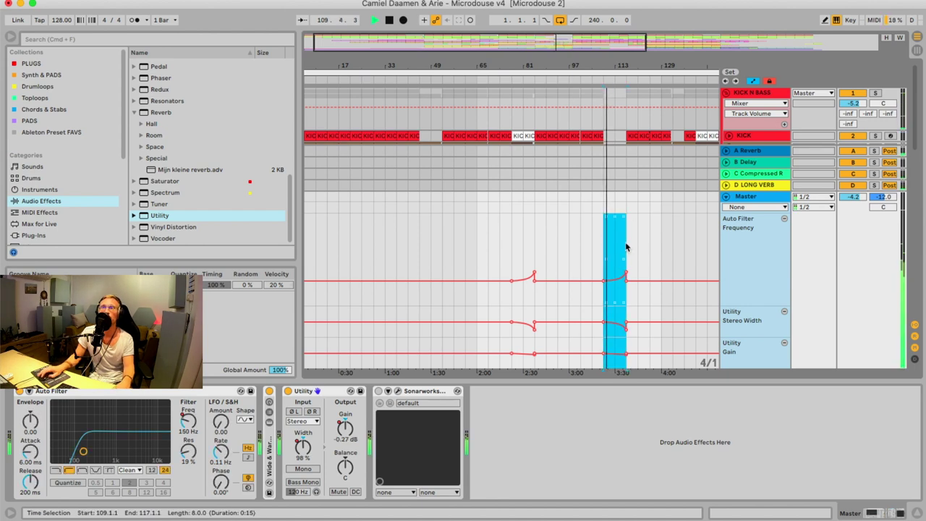
{"action": "scroll", "coordinate": [694, 248], "scroll_direction": "down", "scroll_amount": 2}
{"action": "scroll", "coordinate": [694, 242], "scroll_direction": "down", "scroll_amount": 5}
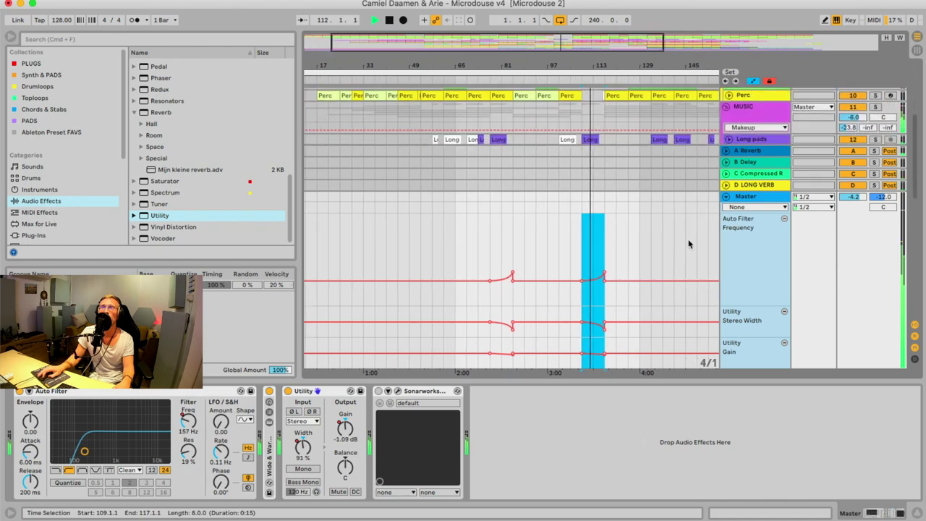
{"action": "scroll", "coordinate": [689, 244], "scroll_direction": "up", "scroll_amount": 5}
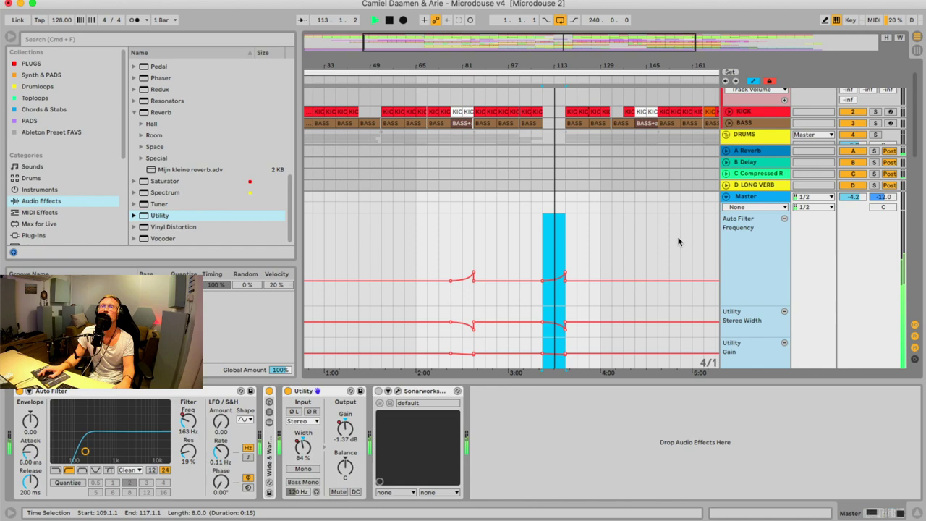
Step: Fold away the Master track's automation lanes
{"action": "left_click", "coordinate": [738, 196]}
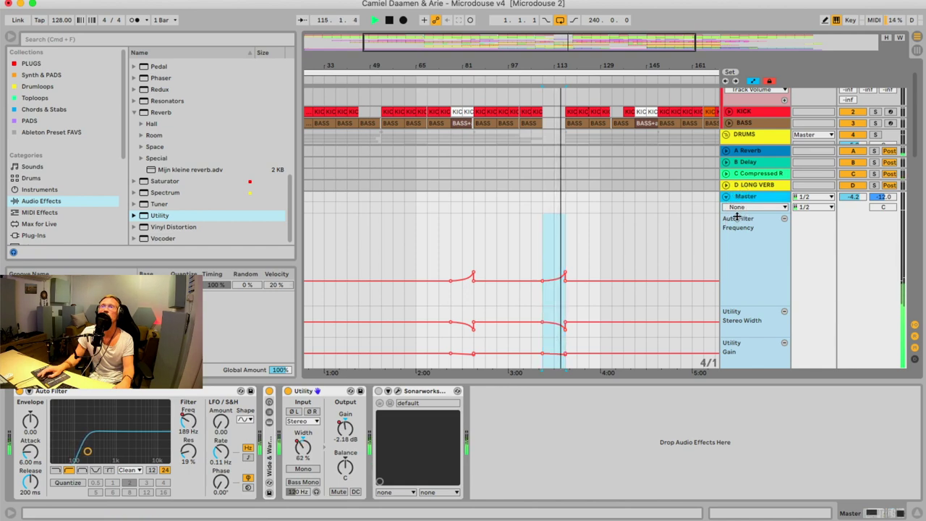
{"action": "left_click", "coordinate": [726, 198]}
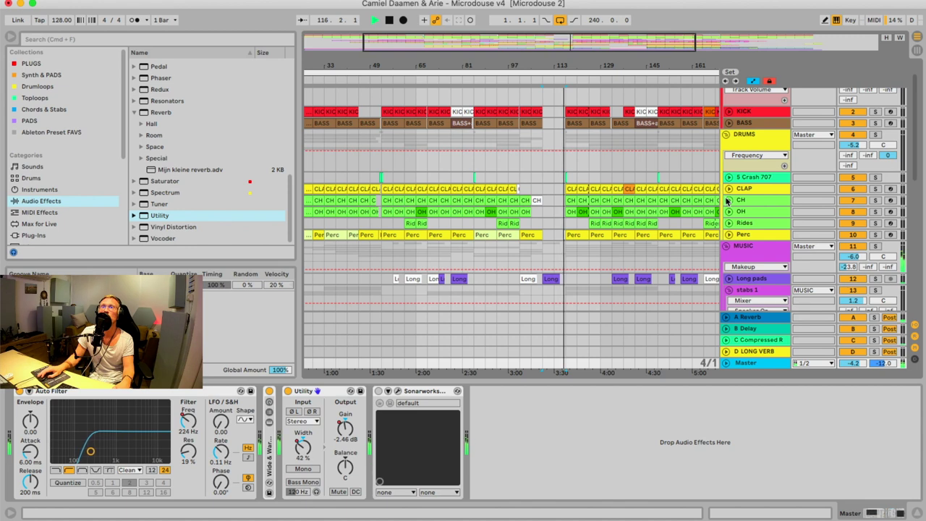
{"action": "scroll", "coordinate": [726, 231], "scroll_direction": "down", "scroll_amount": 1}
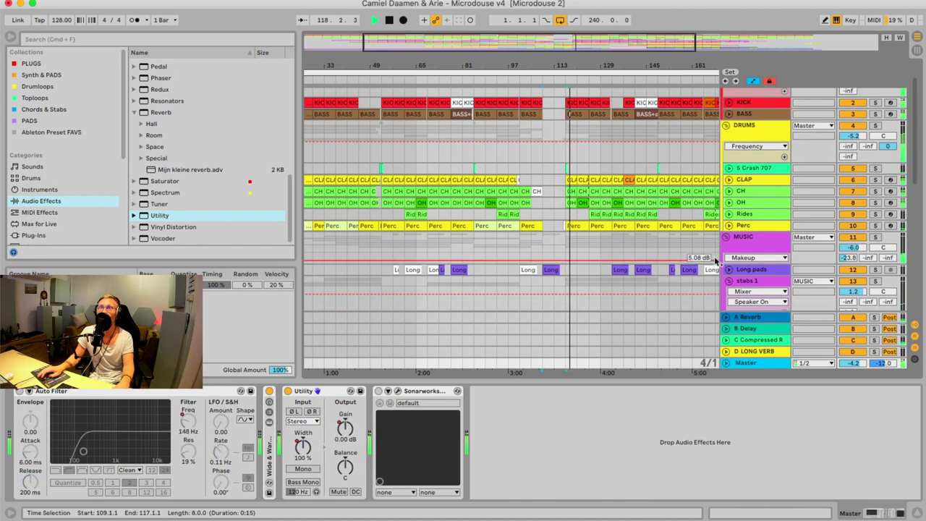
Step: Stop playback and unfold the Master track to show its Frequency, Stereo Width and Gain lanes
{"action": "key", "text": "space"}
{"action": "left_click", "coordinate": [726, 363]}
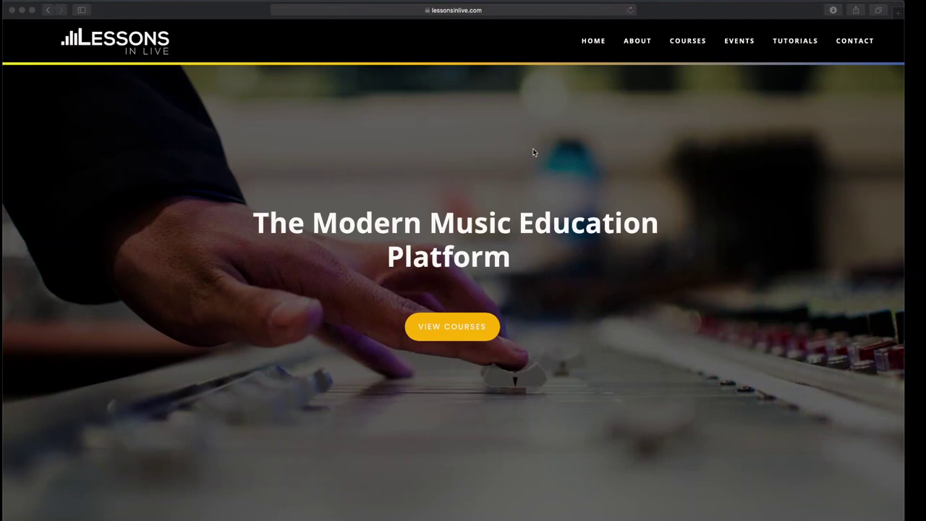
Step: Close the Newsletter popup on the Lessons in Live homepage, then go through Courses to the Events page
{"action": "scroll", "coordinate": [532, 152], "scroll_direction": "down", "scroll_amount": 10}
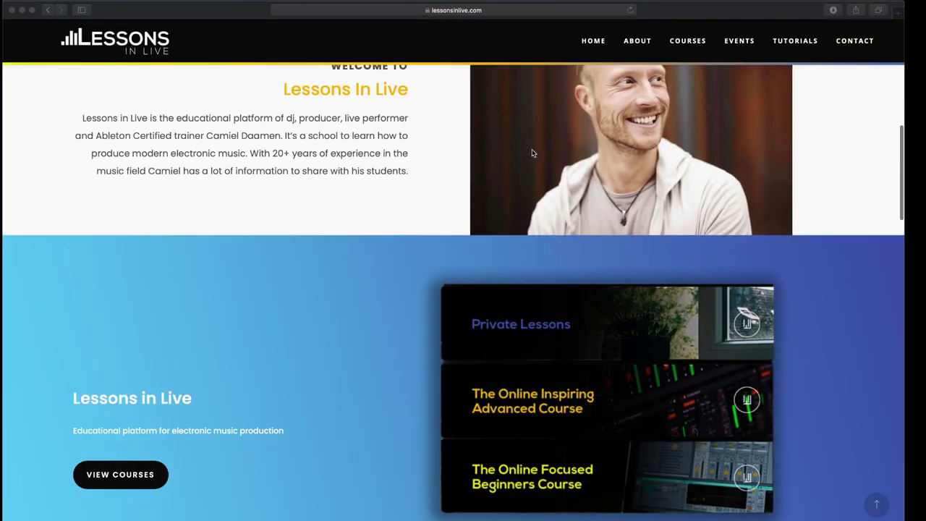
{"action": "scroll", "coordinate": [532, 152], "scroll_direction": "down", "scroll_amount": 15}
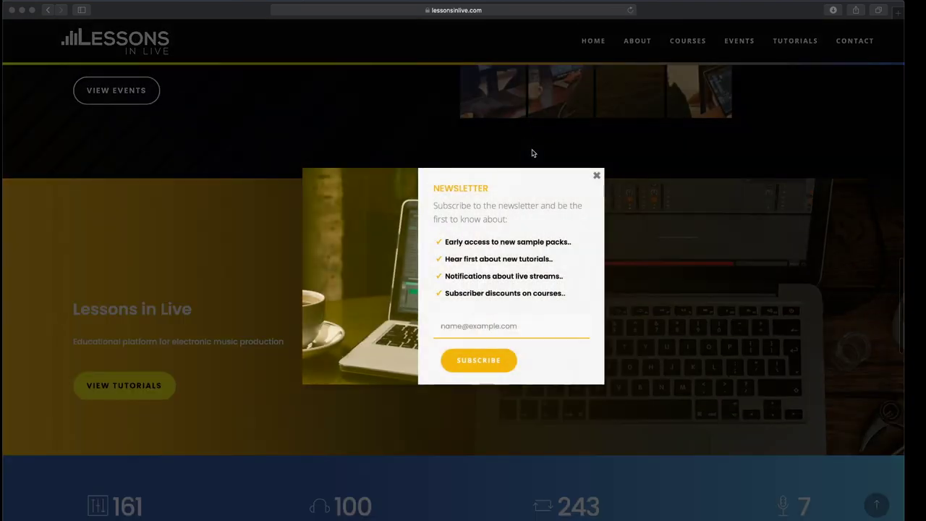
{"action": "scroll", "coordinate": [535, 155], "scroll_direction": "down", "scroll_amount": 5}
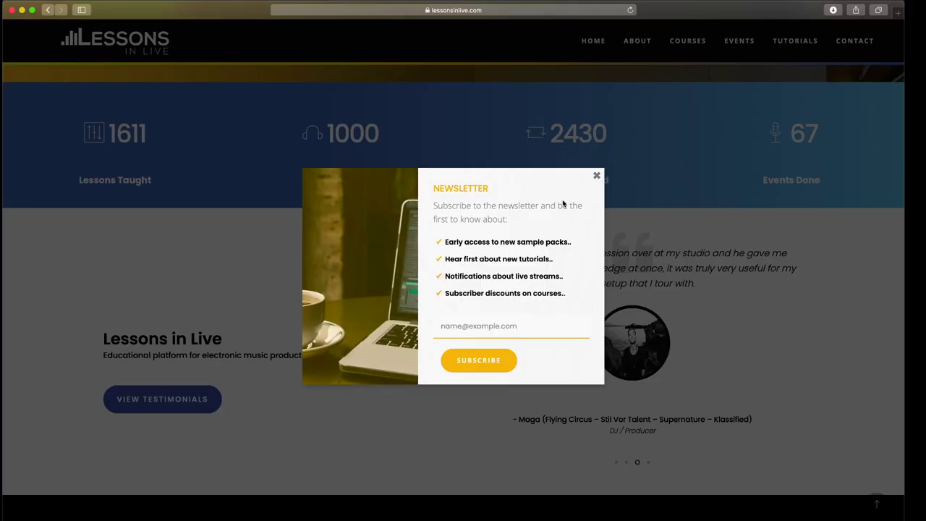
{"action": "scroll", "coordinate": [597, 179], "scroll_direction": "down", "scroll_amount": 5}
{"action": "left_click", "coordinate": [596, 178]}
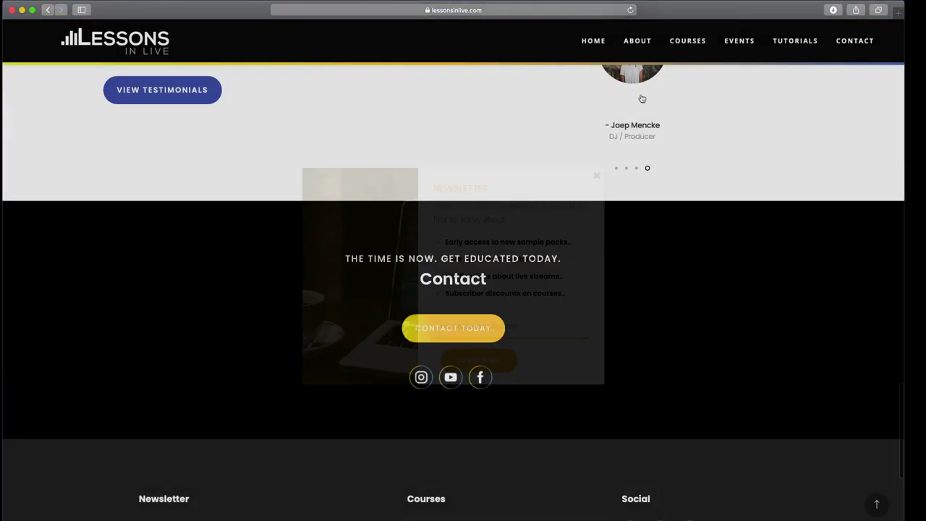
{"action": "left_click", "coordinate": [680, 49]}
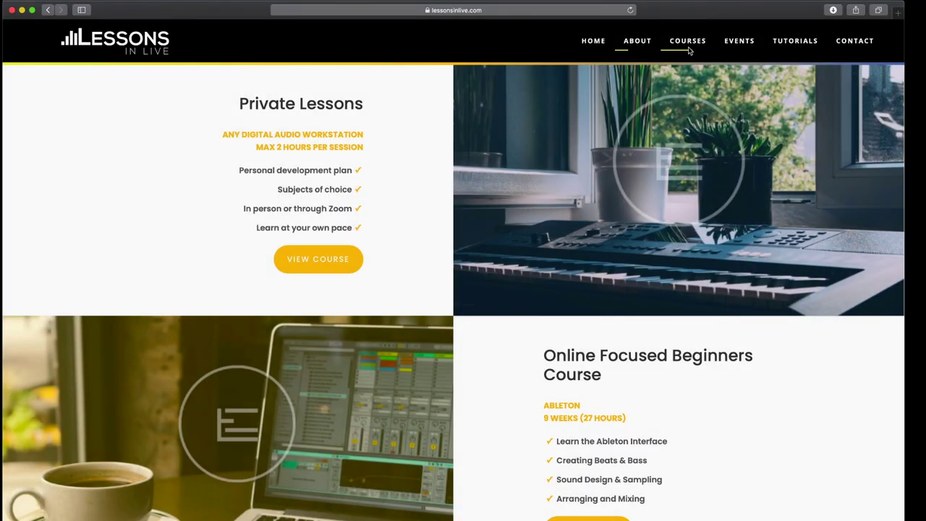
{"action": "left_click", "coordinate": [734, 44]}
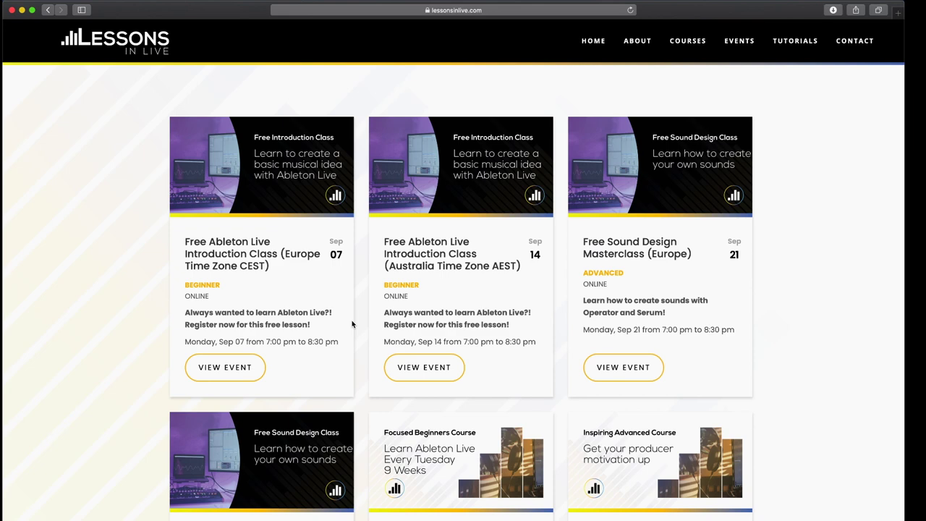
{"action": "scroll", "coordinate": [378, 339], "scroll_direction": "down", "scroll_amount": 5}
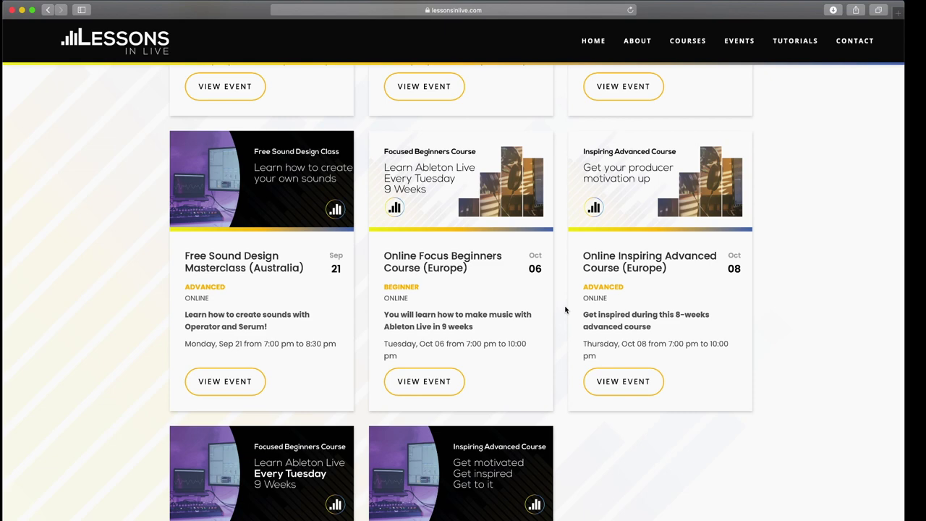
{"action": "scroll", "coordinate": [559, 309], "scroll_direction": "up", "scroll_amount": 8}
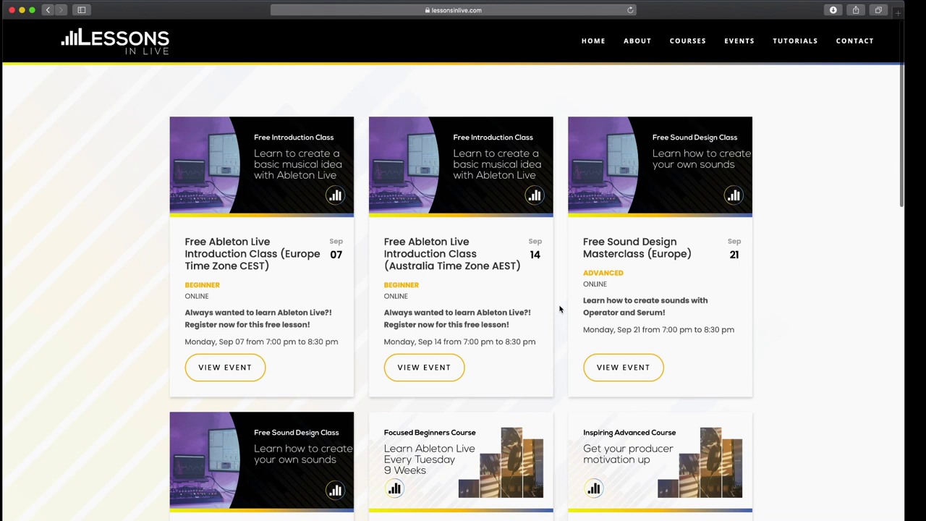